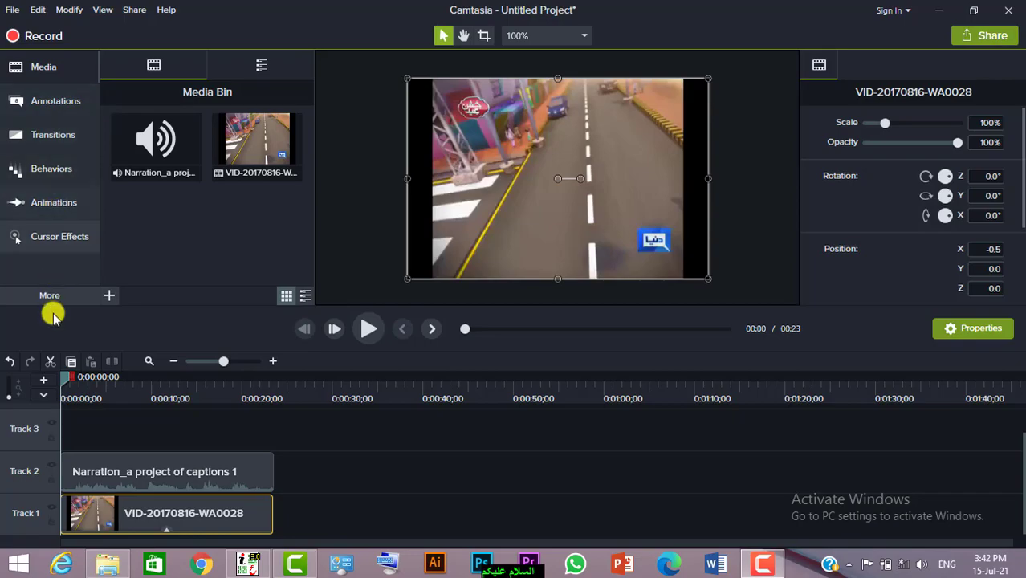
# - Show the available audio effects and raise the volume of the narration clip on Track 2
pyautogui.click(58, 304)
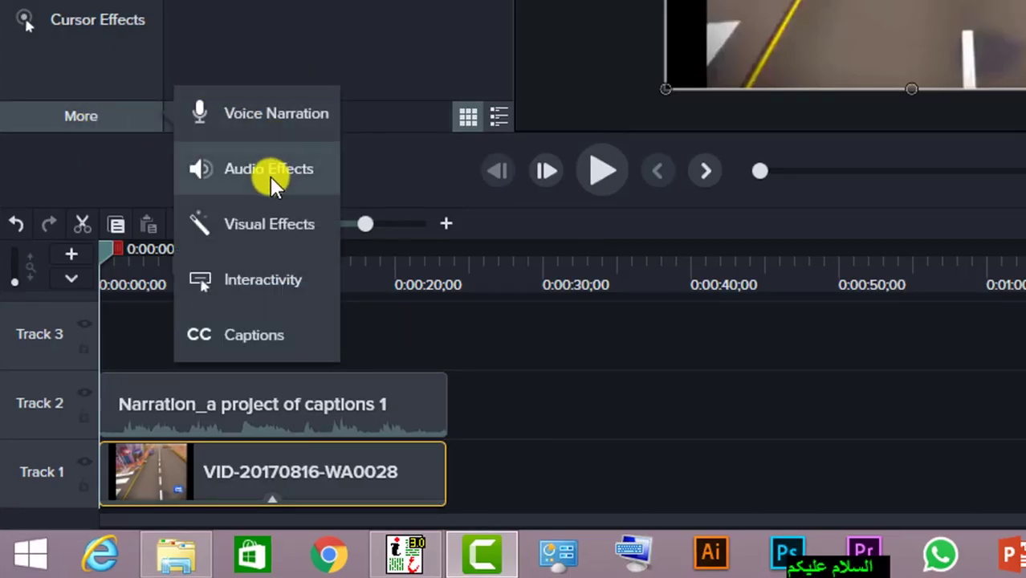
pyautogui.click(273, 185)
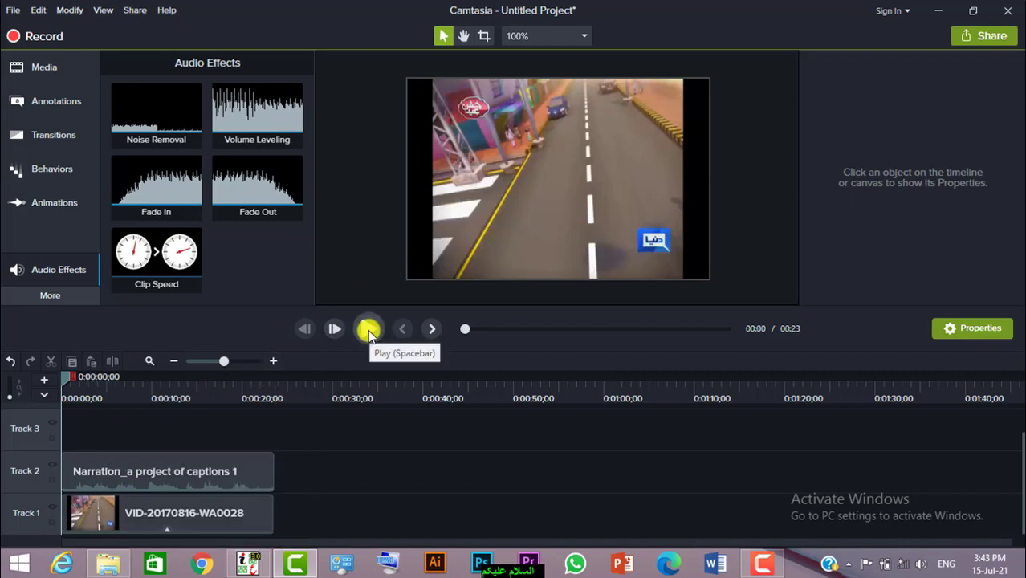
pyautogui.click(160, 474)
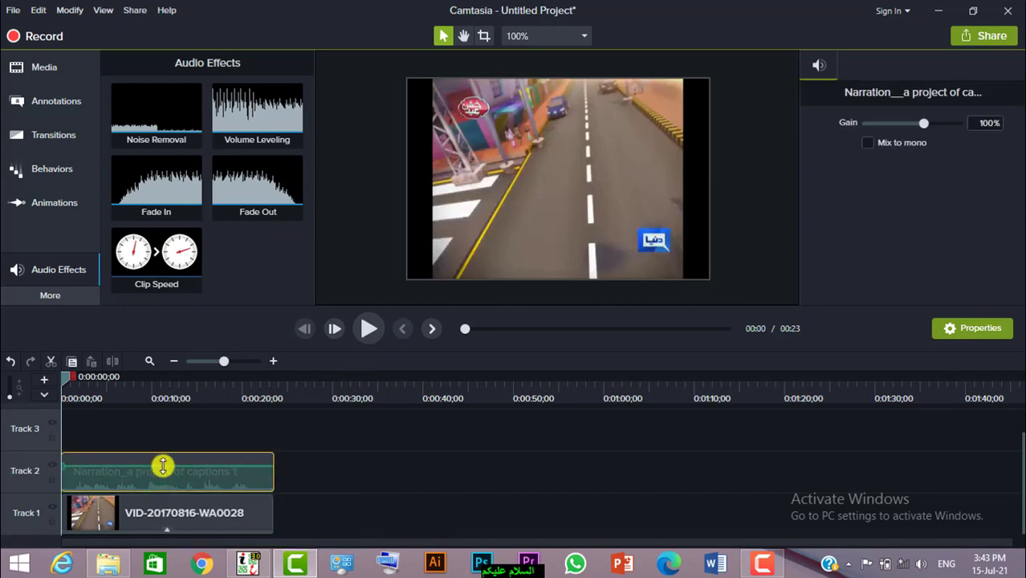
pyautogui.moveTo(163, 466); pyautogui.dragTo(163, 457)
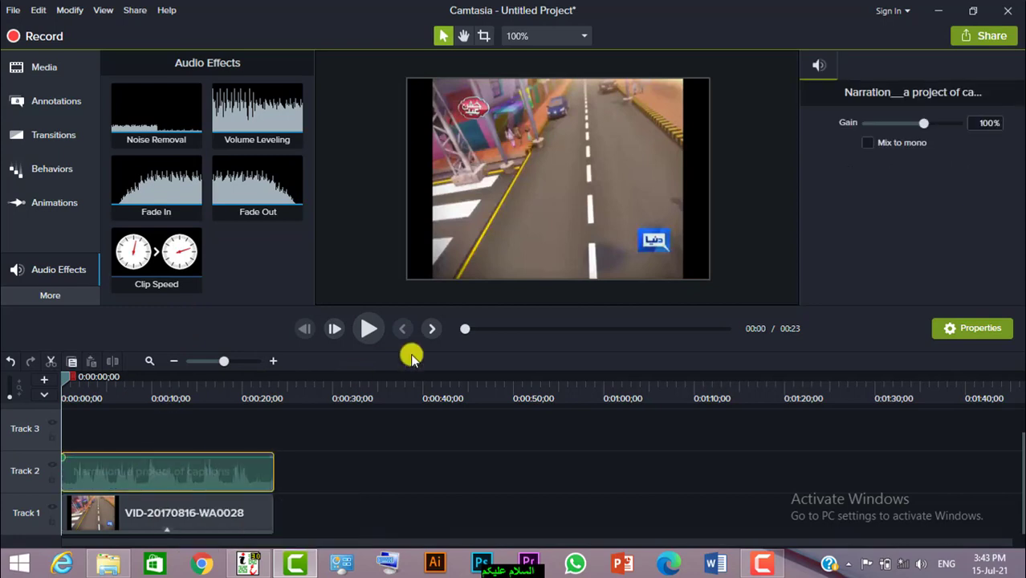
# - Play the opening seconds to hear the louder narration, and return the playhead to the start of the timeline
pyautogui.click(369, 329)
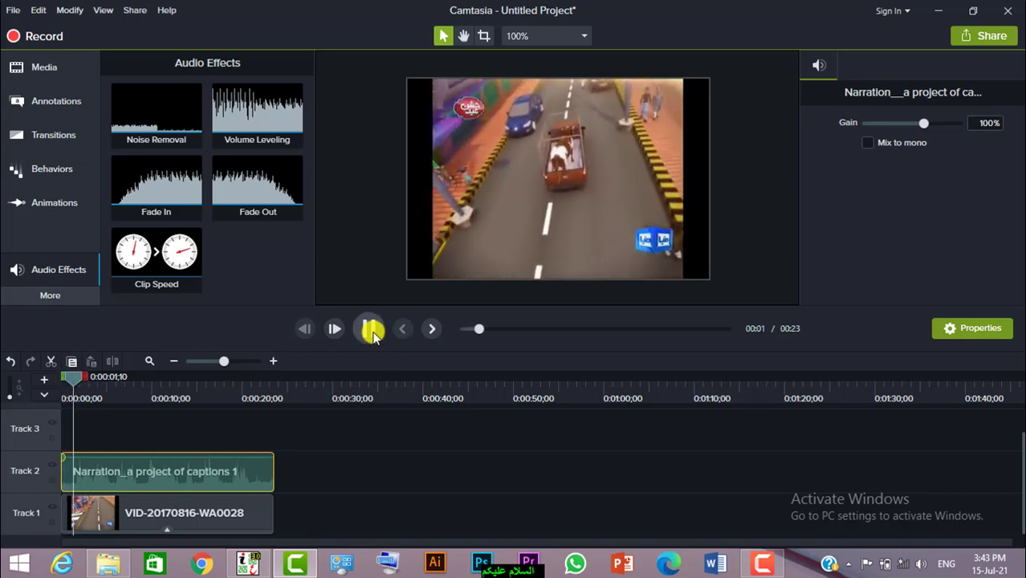
pyautogui.click(134, 433)
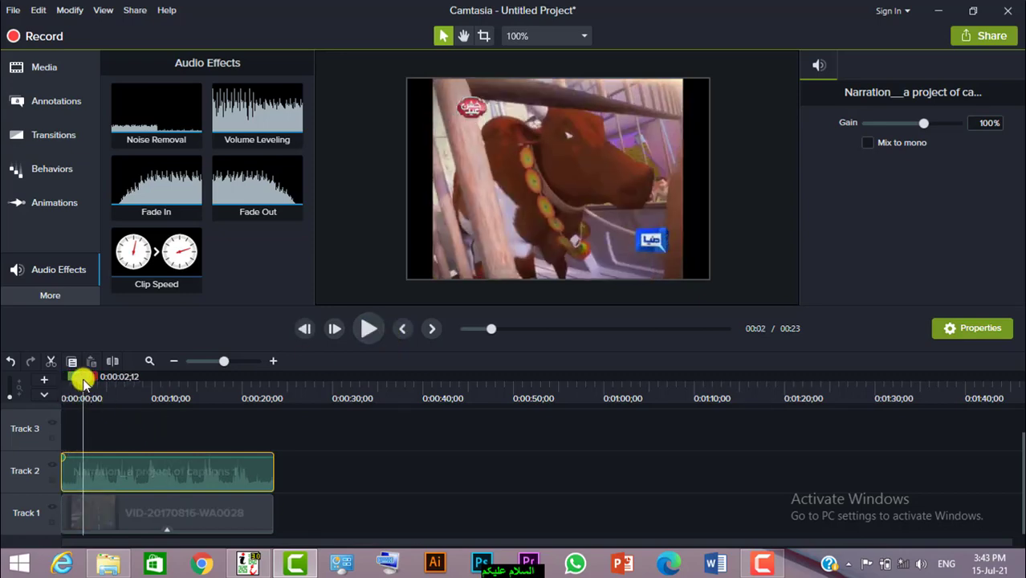
pyautogui.moveTo(83, 378); pyautogui.dragTo(63, 378)
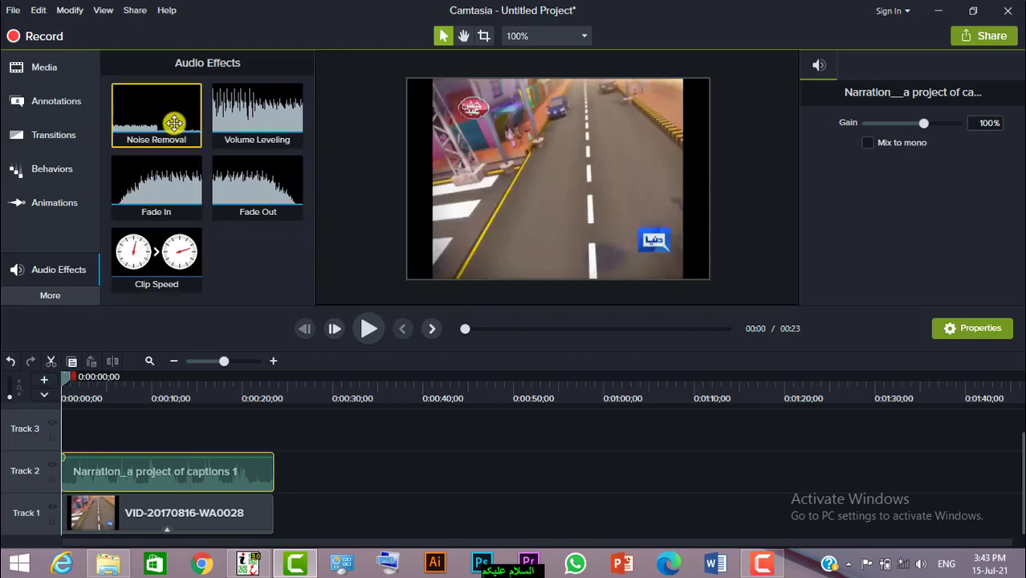
# - Apply Noise Removal to the narration clip, try other amounts, and reset the amount to its default of 20
pyautogui.moveTo(174, 123); pyautogui.dragTo(127, 473)
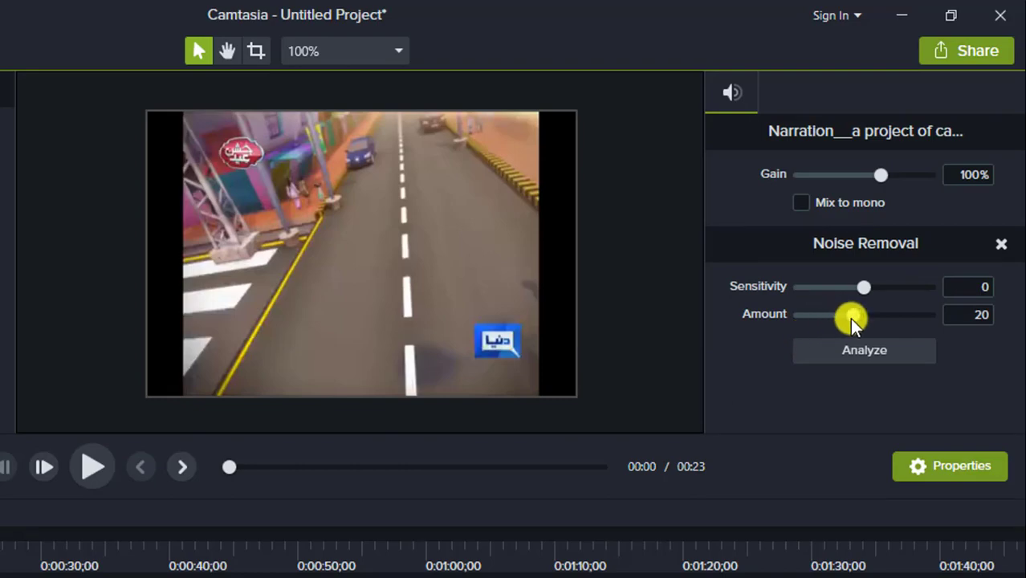
pyautogui.moveTo(850, 318); pyautogui.dragTo(802, 320)
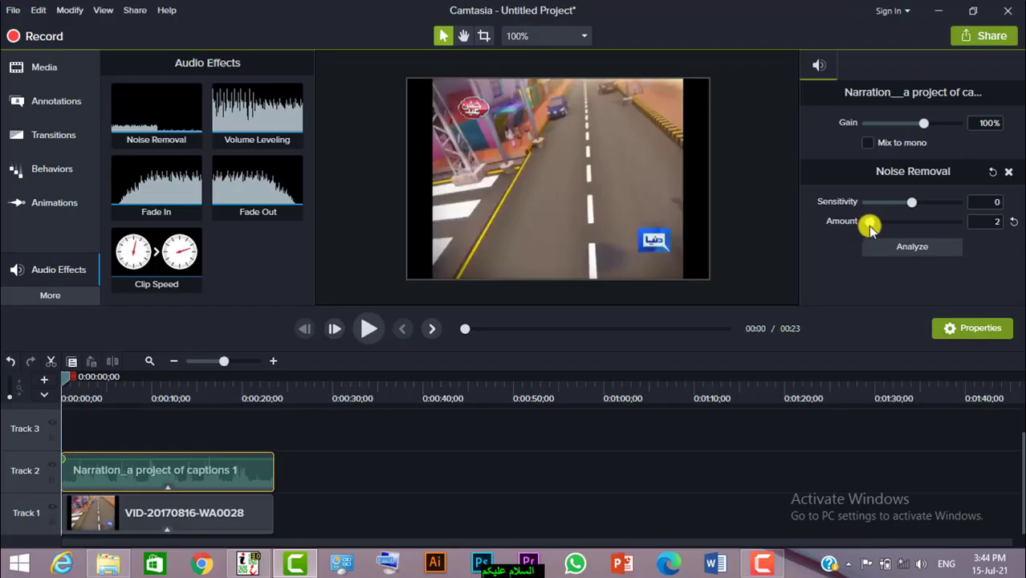
pyautogui.moveTo(870, 223); pyautogui.dragTo(923, 207)
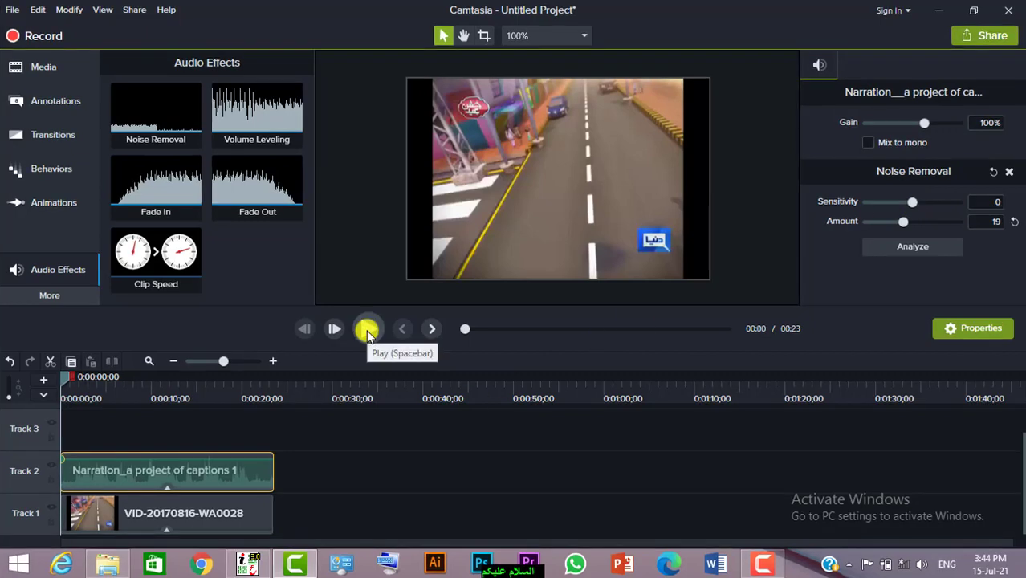
pyautogui.click(1014, 225)
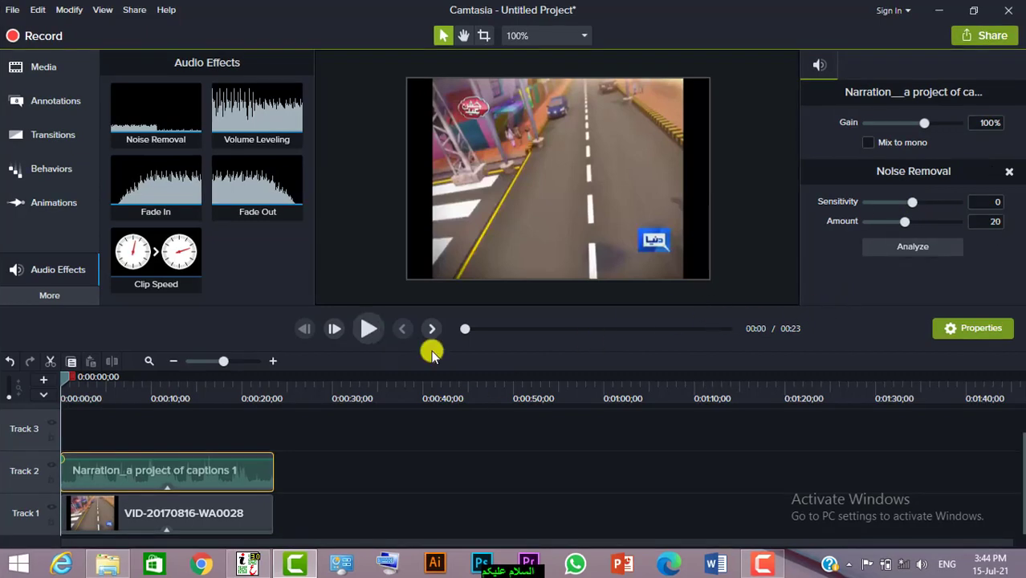
# - Play the narration with noise removal, and replay its opening from the beginning with the waveform magnified on the timeline
pyautogui.click(364, 329)
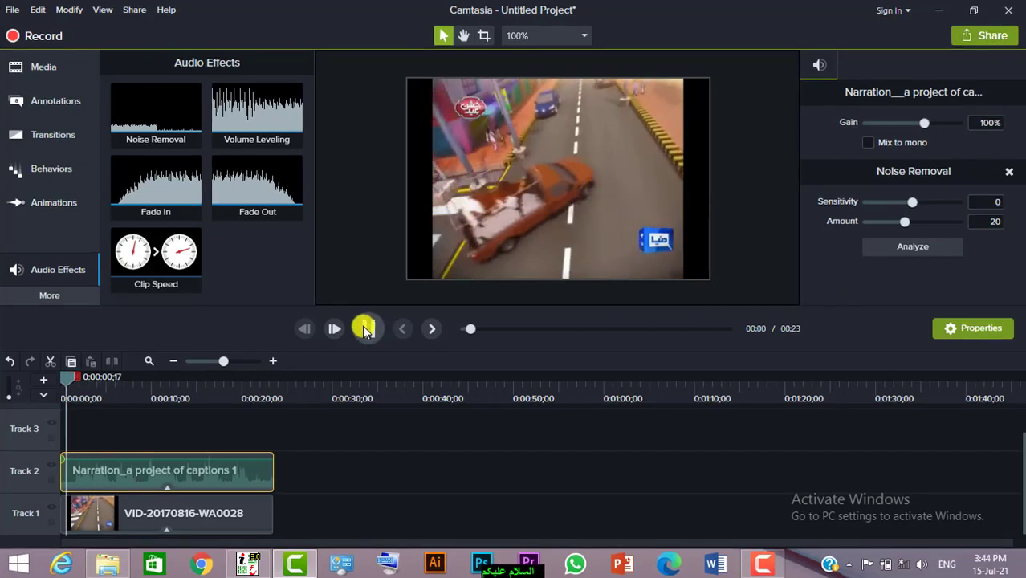
pyautogui.click(364, 329)
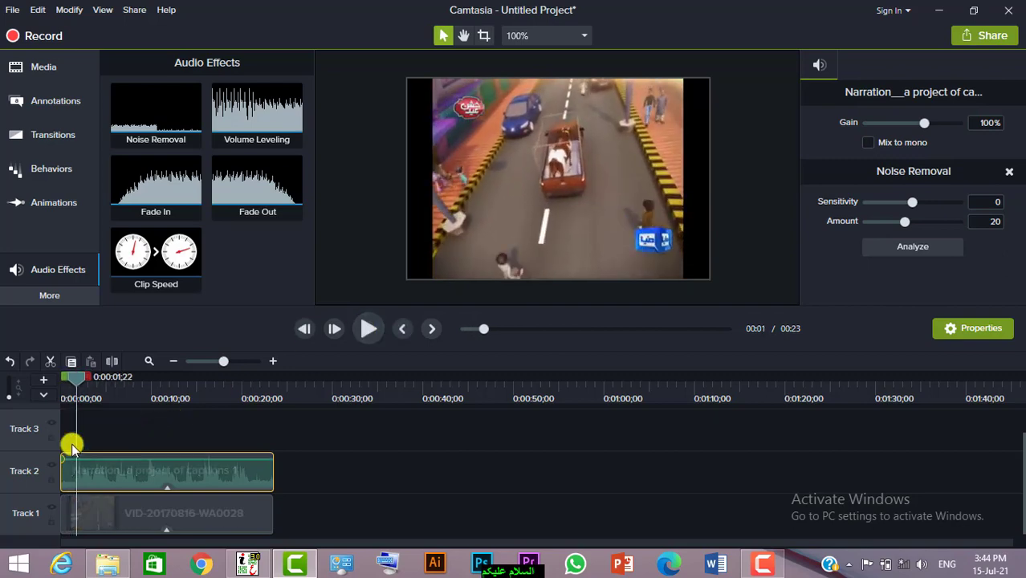
pyautogui.click(247, 361)
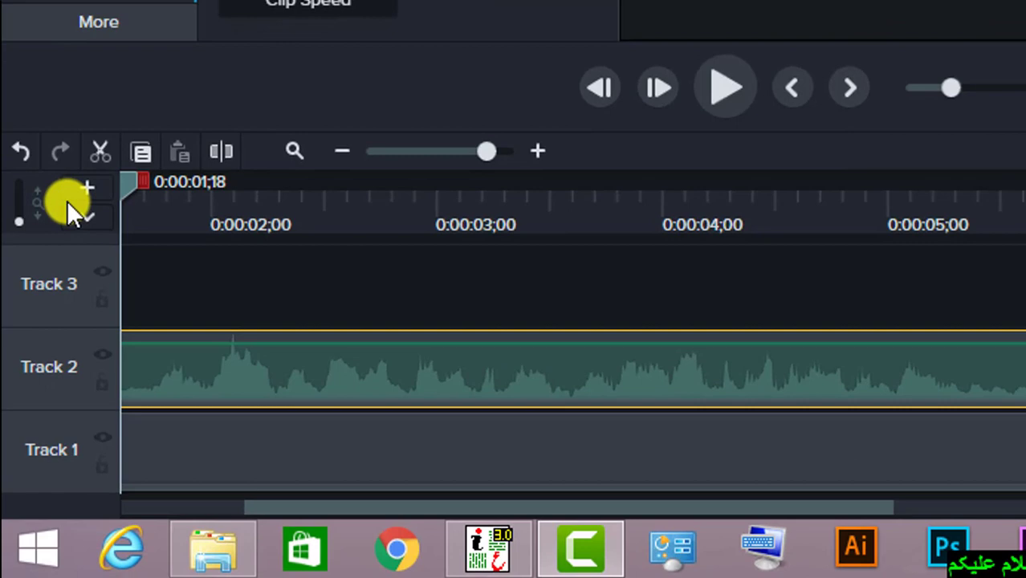
pyautogui.hotkey('ctrl', 'Home')
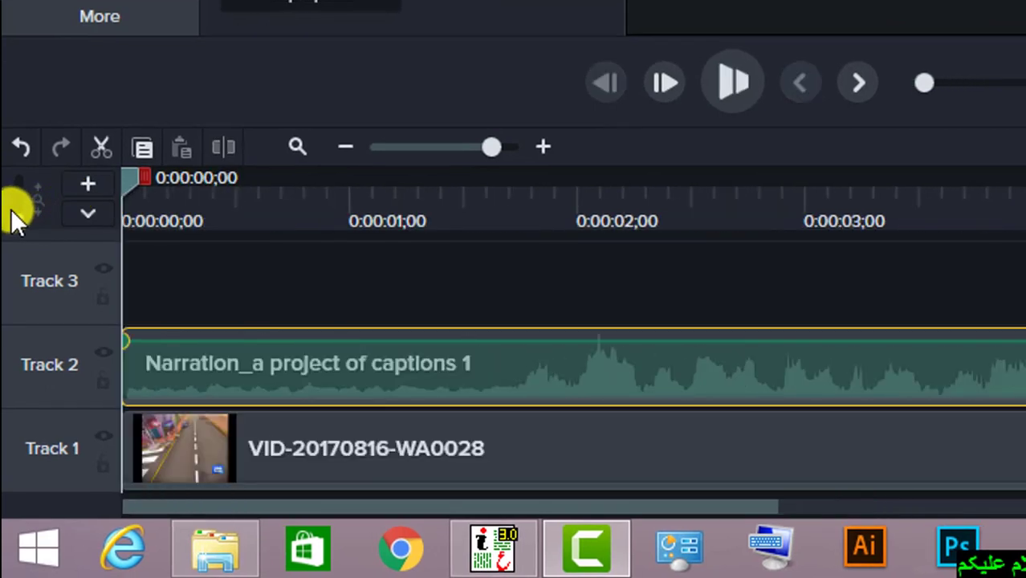
pyautogui.press('space')
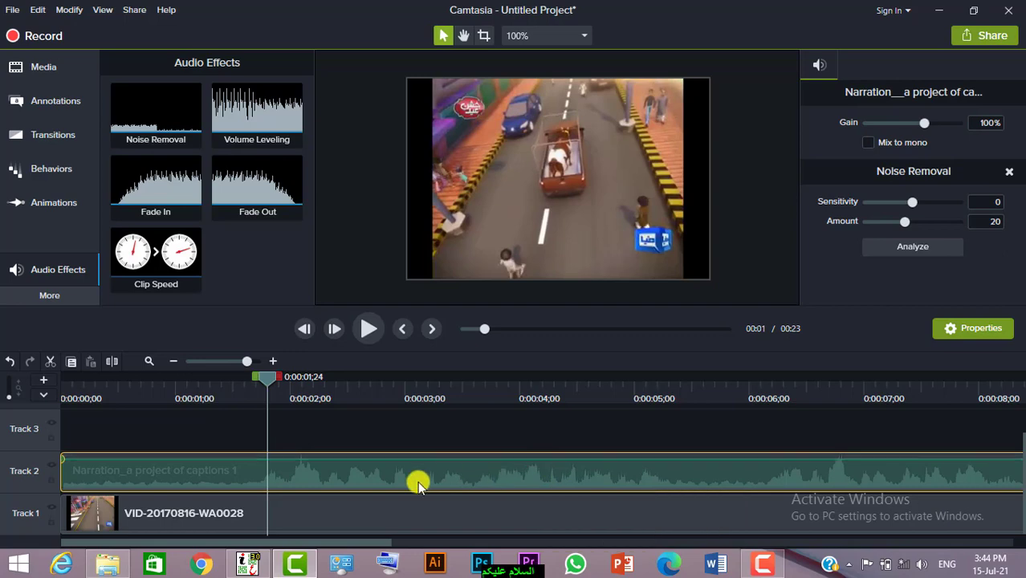
# - Apply Volume Leveling to the narration clip on Track 2 and play back the leveled audio
pyautogui.moveTo(281, 107); pyautogui.dragTo(271, 463)
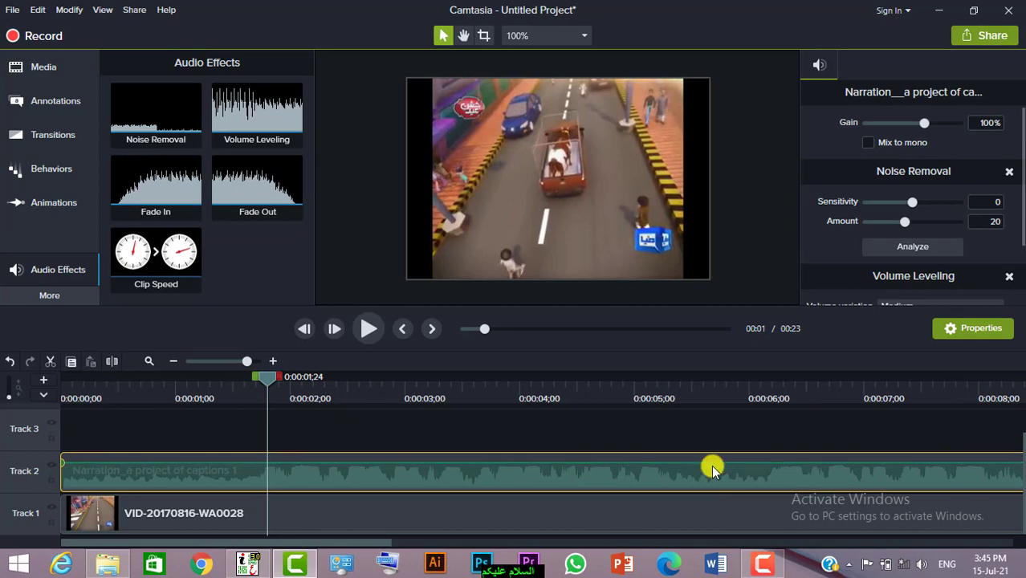
pyautogui.press('space')
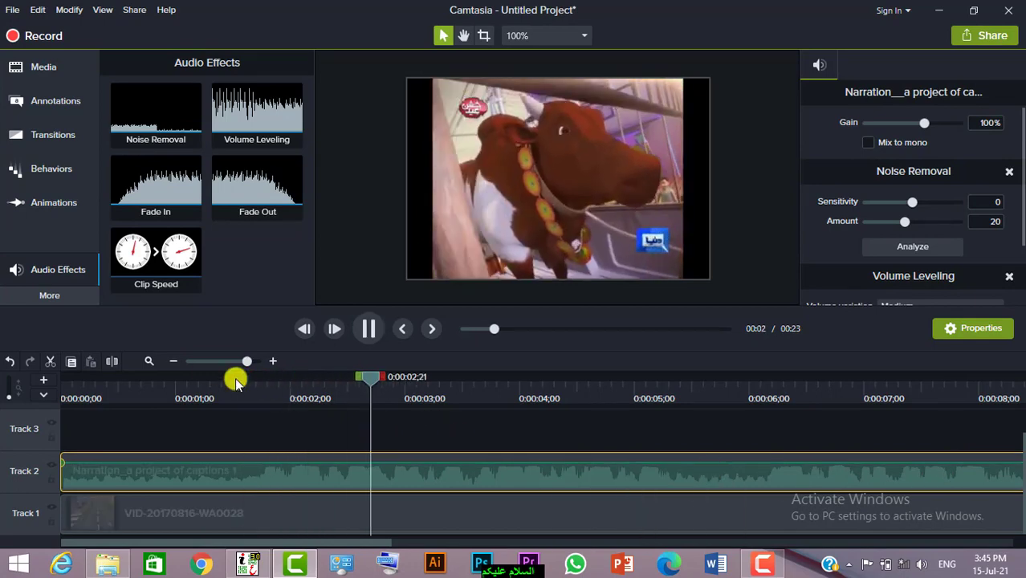
pyautogui.press('space')
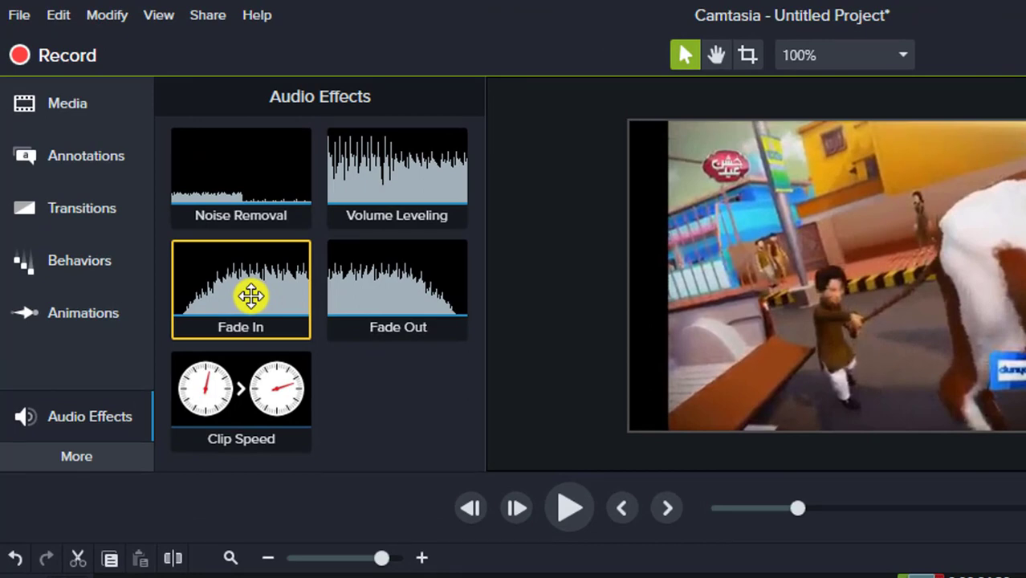
# - Try a Fade In on the narration clip, return the playhead to the start, and undo the fade
pyautogui.moveTo(183, 305); pyautogui.dragTo(220, 298)
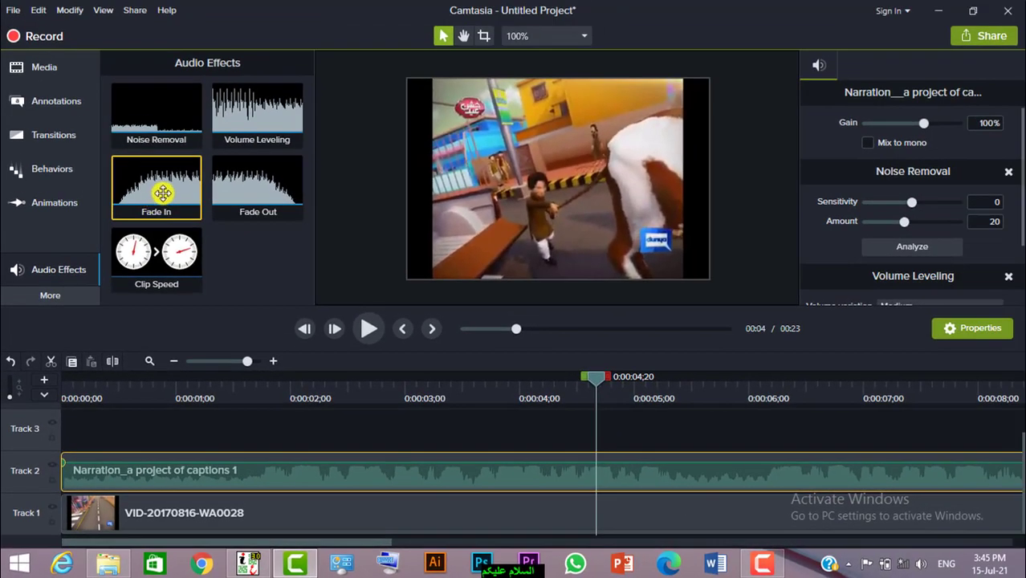
pyautogui.moveTo(162, 193); pyautogui.dragTo(99, 475)
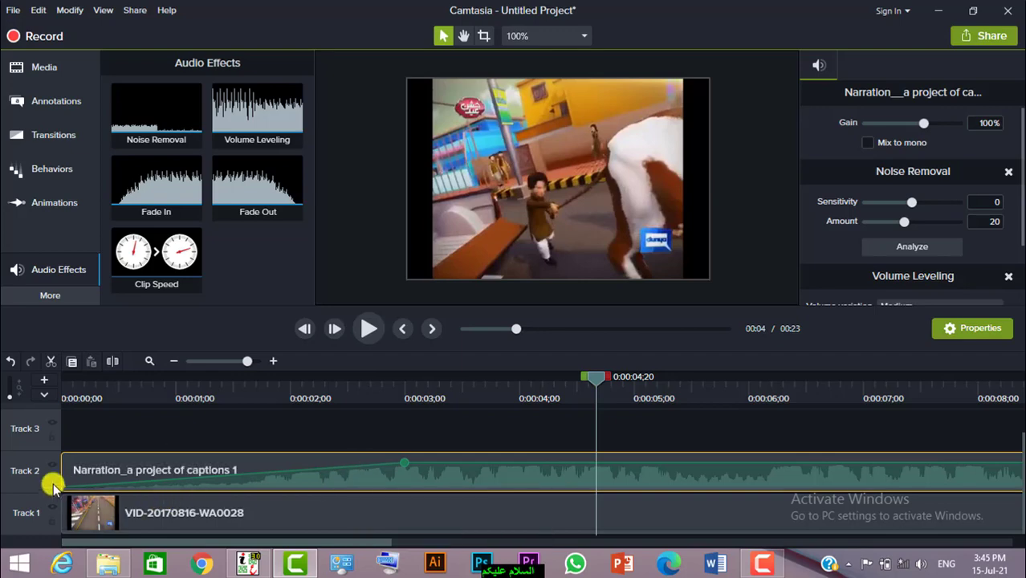
pyautogui.click(69, 381)
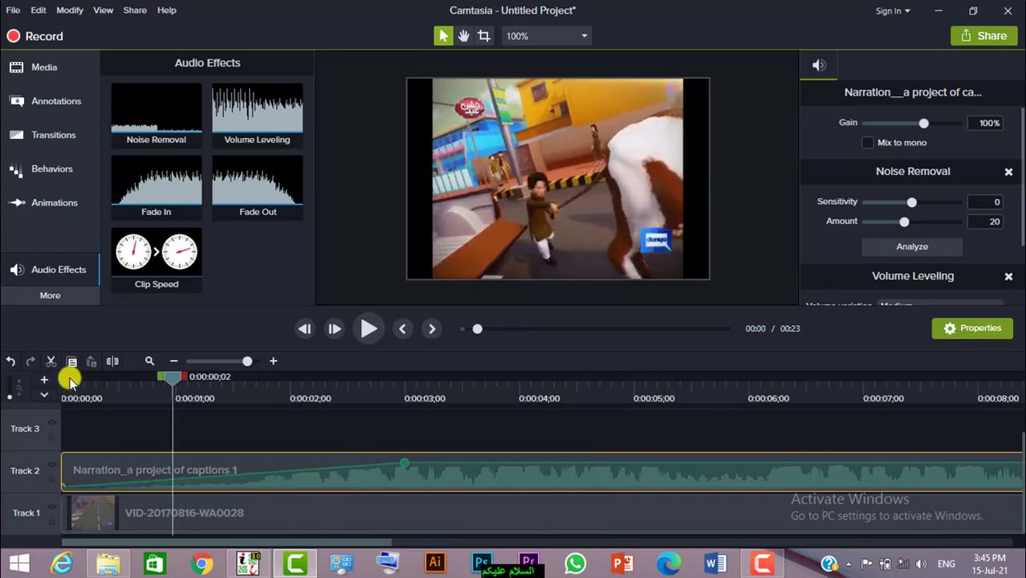
pyautogui.moveTo(71, 381); pyautogui.dragTo(57, 384)
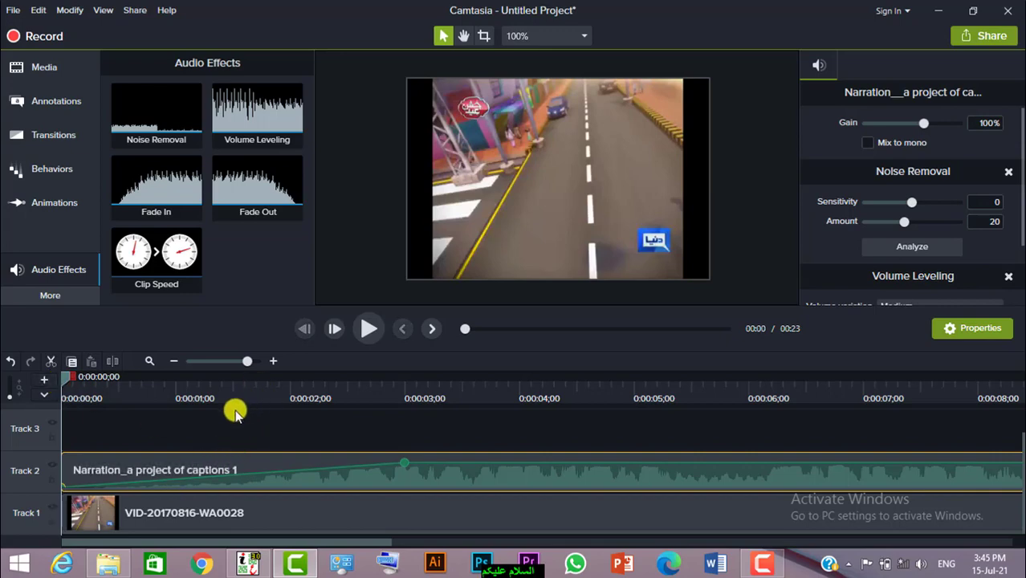
pyautogui.hotkey('ctrl', 'z')
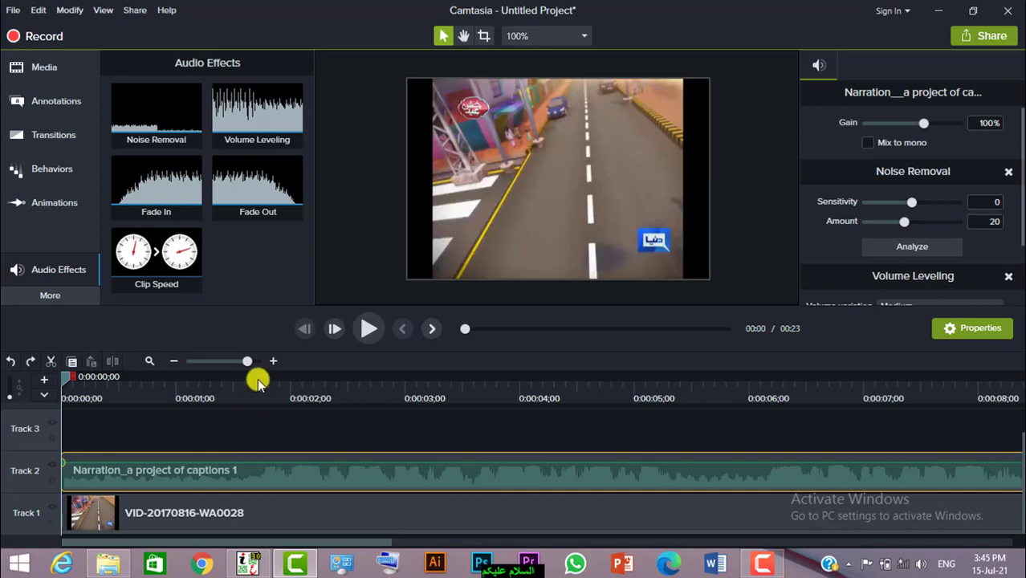
# - Split the narration clip at 0:00:01;18 and delete the part before the split
pyautogui.moveTo(257, 382); pyautogui.dragTo(244, 383)
pyautogui.press('s')
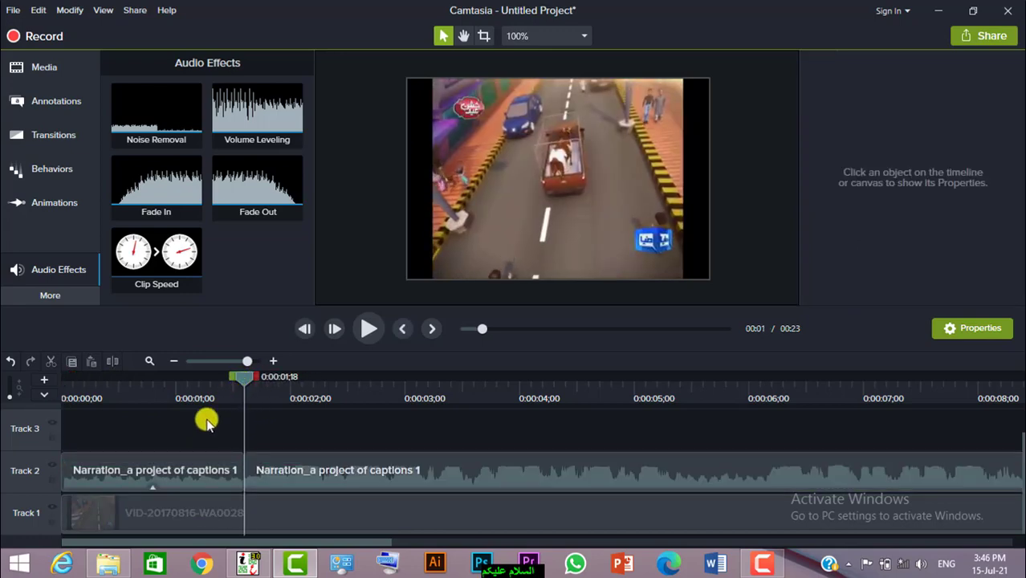
pyautogui.click(187, 459)
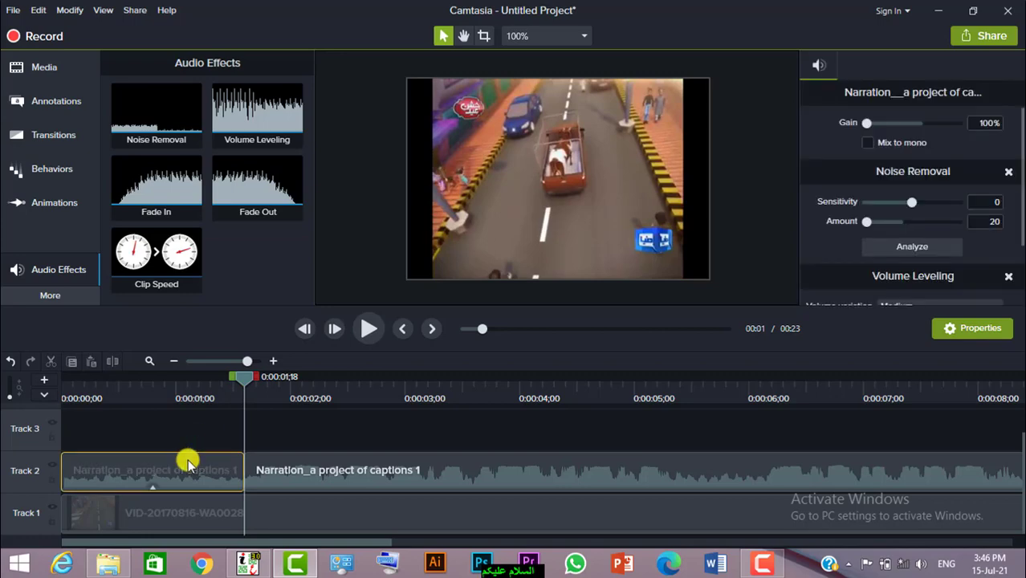
pyautogui.press('Delete')
# - Move the remaining narration clip to the start of Track 2 and return the playhead to 0:00:00;00
pyautogui.click(299, 474)
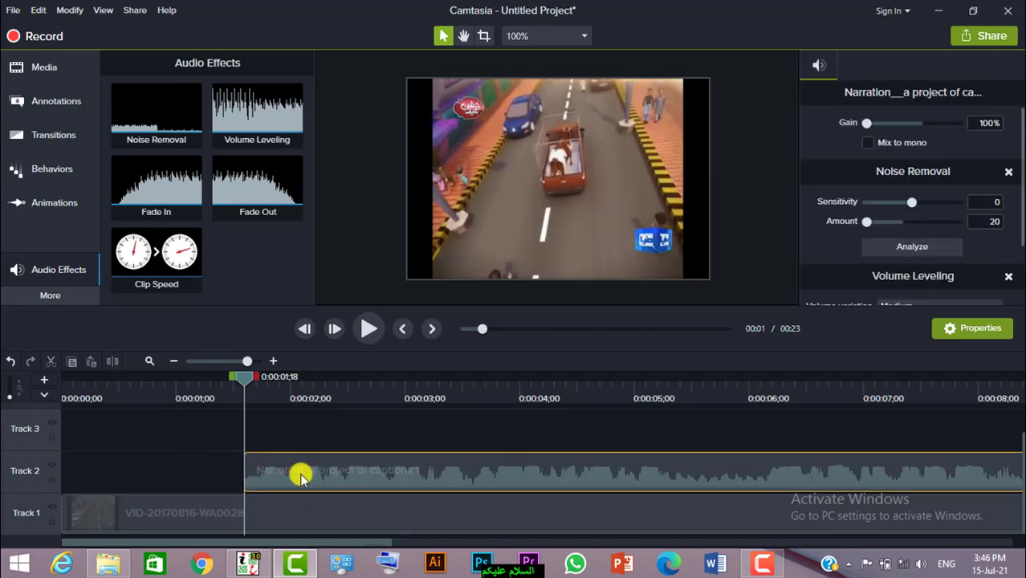
pyautogui.moveTo(79, 502); pyautogui.dragTo(76, 491)
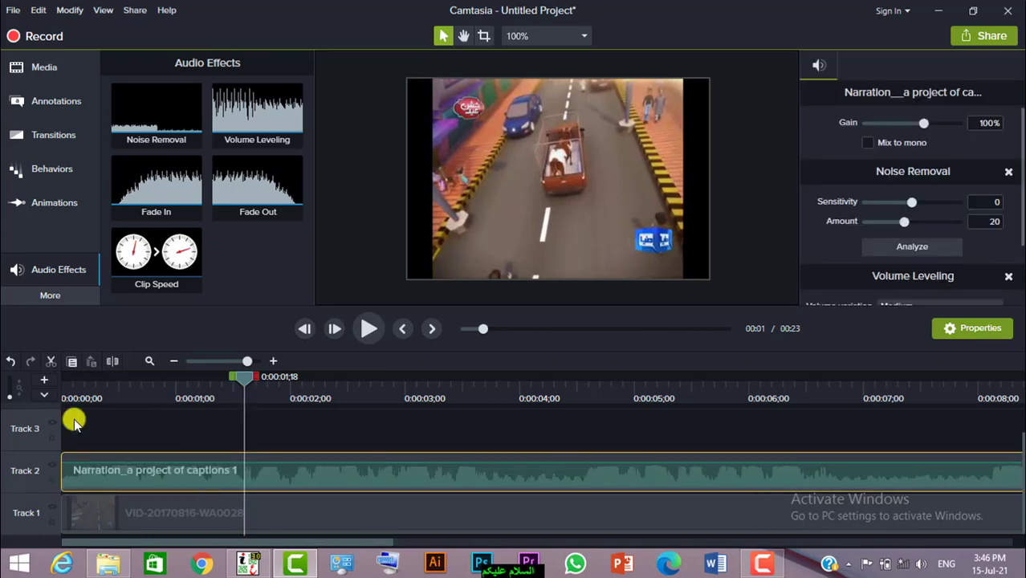
pyautogui.click(66, 380)
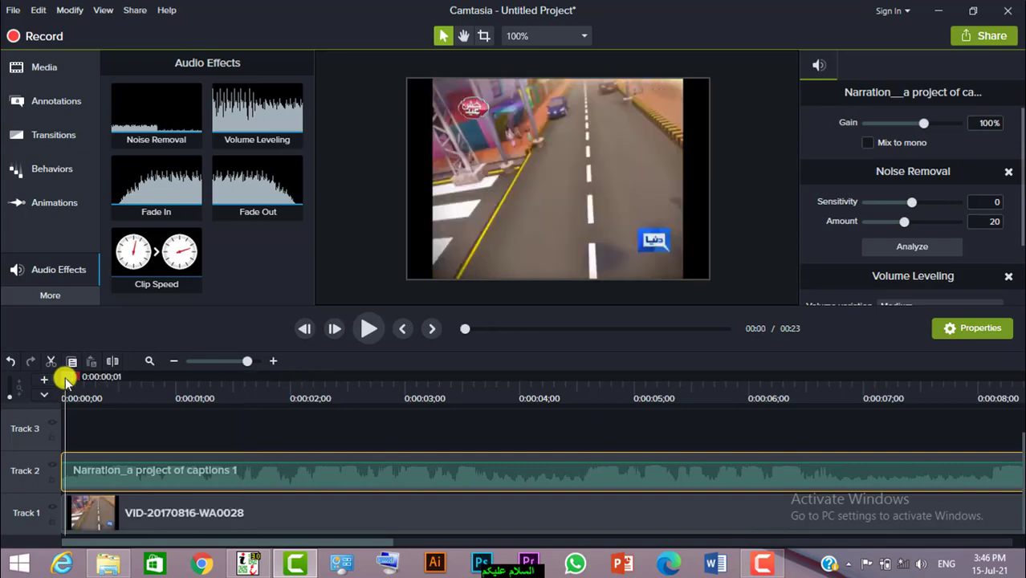
pyautogui.moveTo(66, 381); pyautogui.dragTo(44, 386)
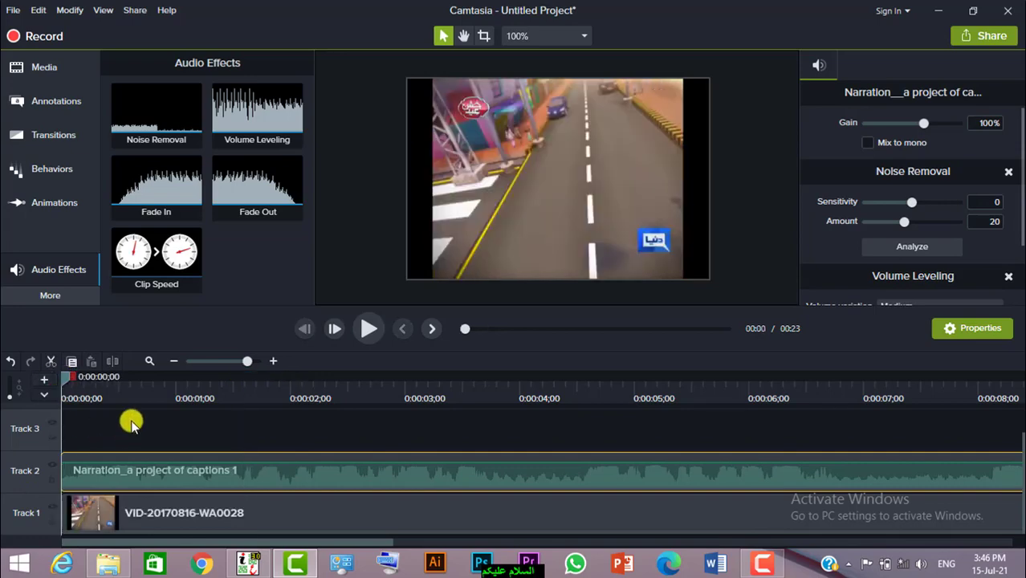
# - Apply Fade In to the trimmed narration clip and play back its opening seconds
pyautogui.moveTo(172, 206); pyautogui.dragTo(108, 474)
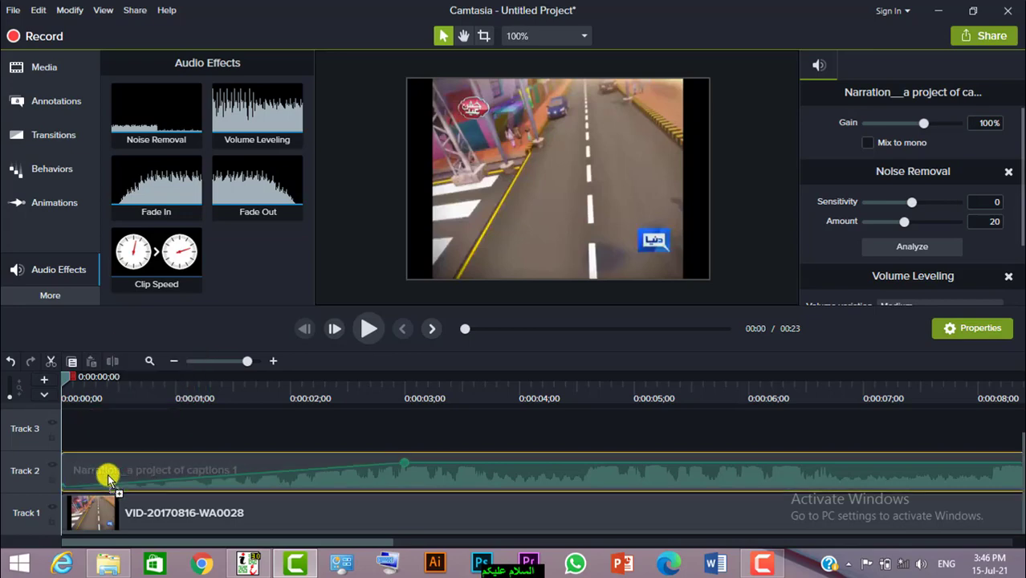
pyautogui.click(370, 328)
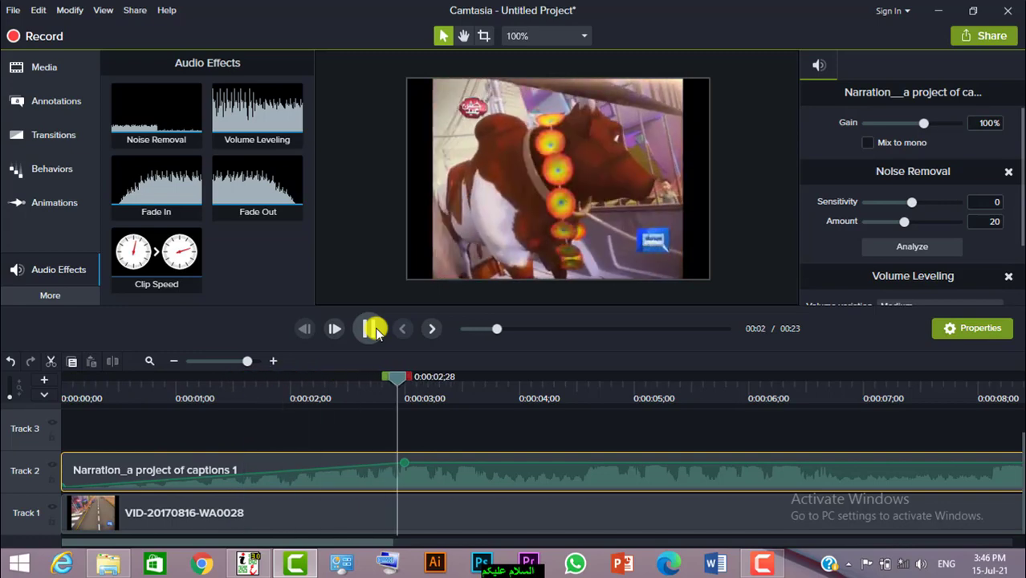
pyautogui.click(369, 328)
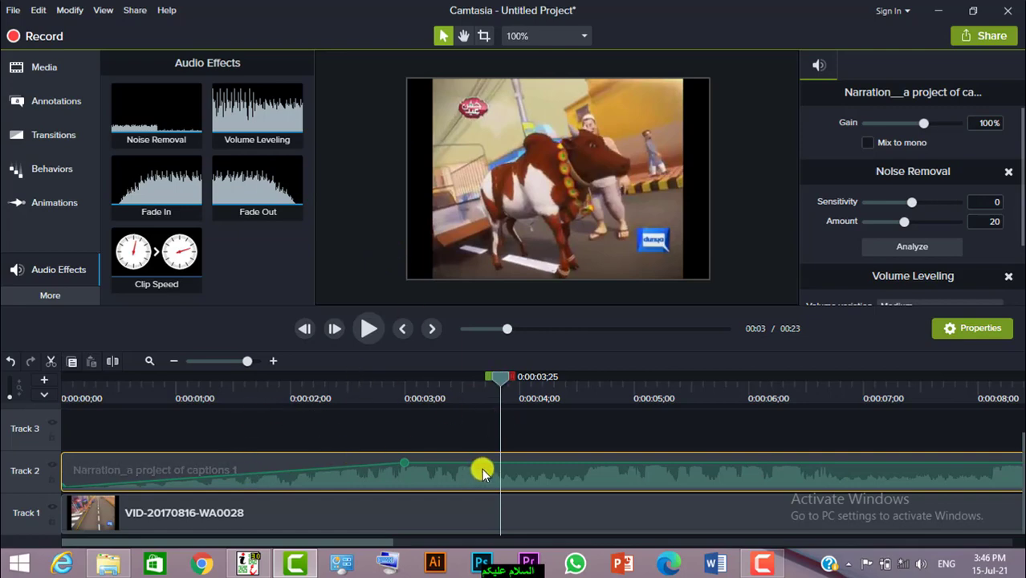
# - Raise the narration clip's volume level after the fade-in to about 344%
pyautogui.moveTo(412, 463); pyautogui.dragTo(413, 459)
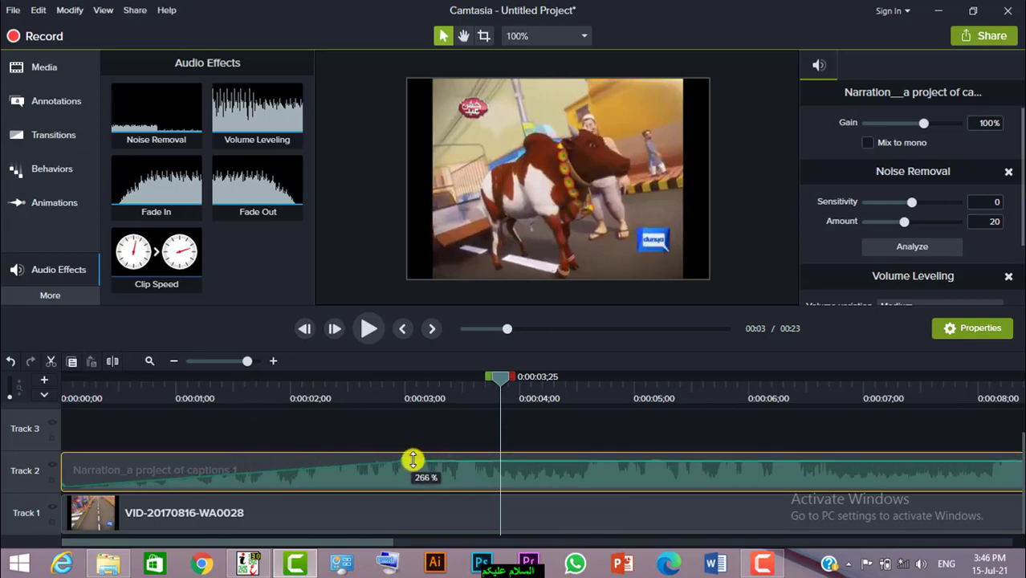
pyautogui.moveTo(412, 460); pyautogui.dragTo(412, 459)
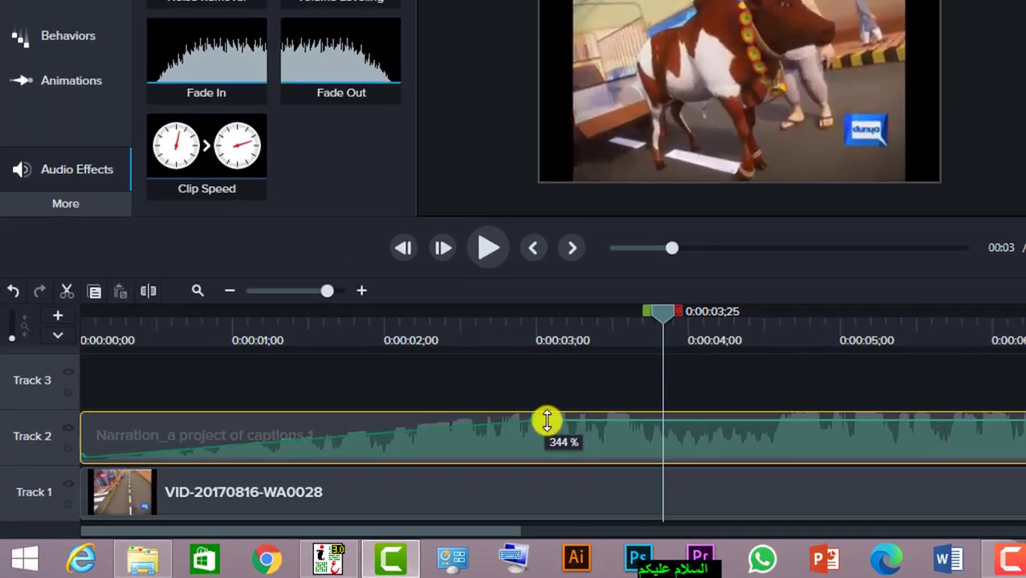
# - Raise the narration clip's volume level after the fade-in to about 370%
pyautogui.moveTo(547, 421); pyautogui.dragTo(548, 419)
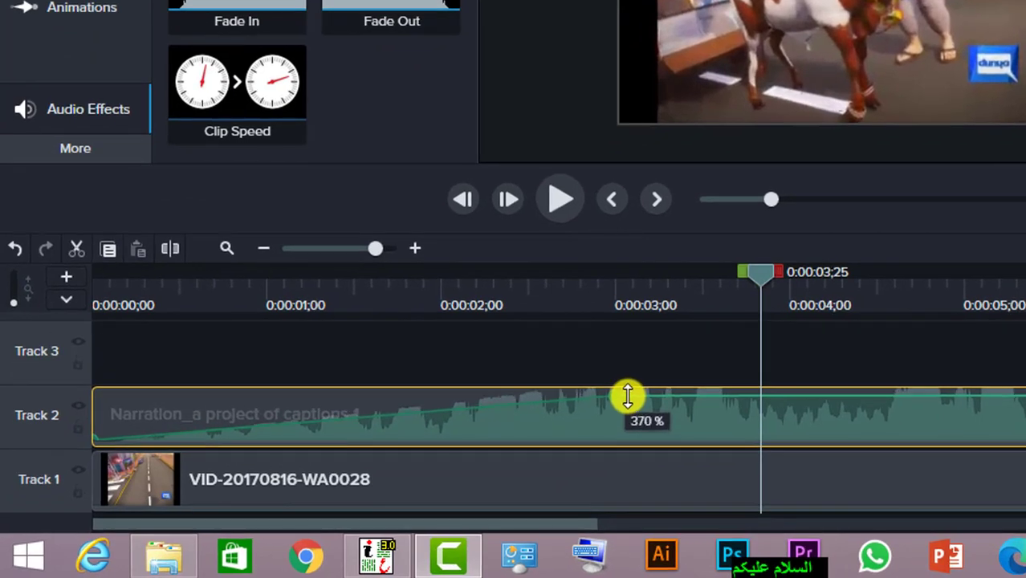
pyautogui.moveTo(628, 395); pyautogui.dragTo(626, 395)
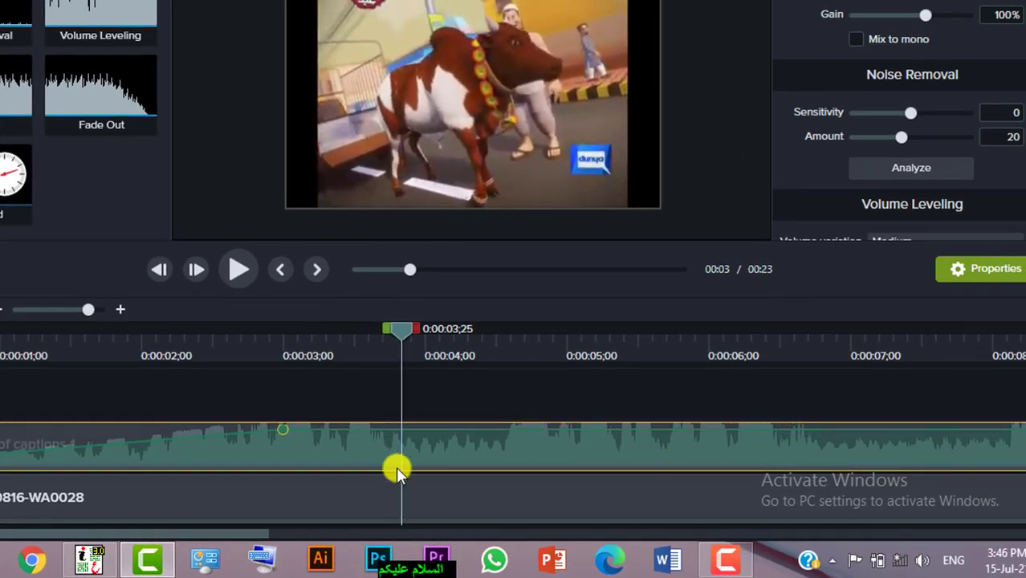
# - Add a pair of audio points near 0:00:04;15 and another near 0:00:06;15 on the narration clip, and lower the volume between the pairs
pyautogui.rightClick(511, 430)
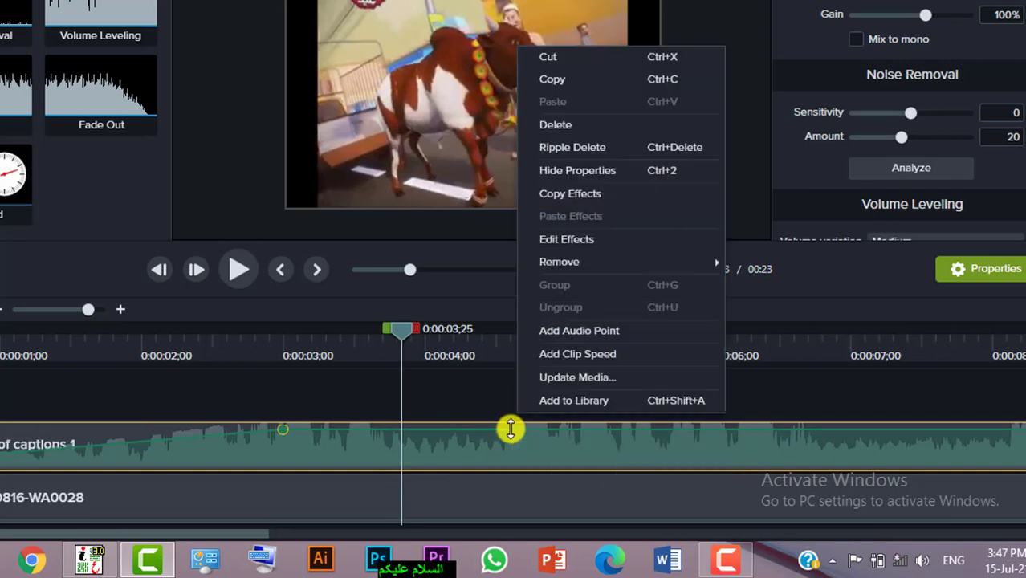
pyautogui.click(587, 337)
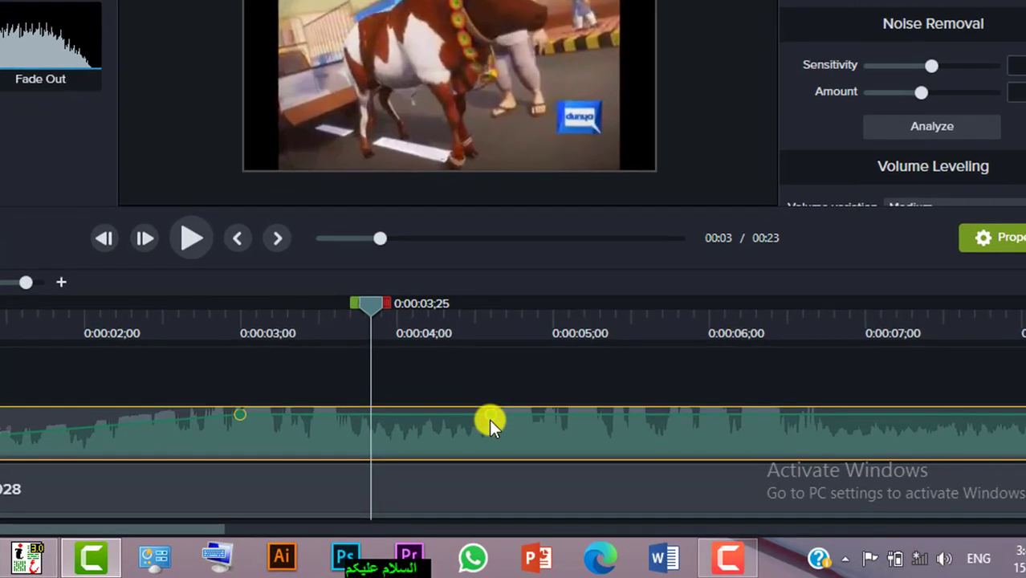
pyautogui.rightClick(784, 415)
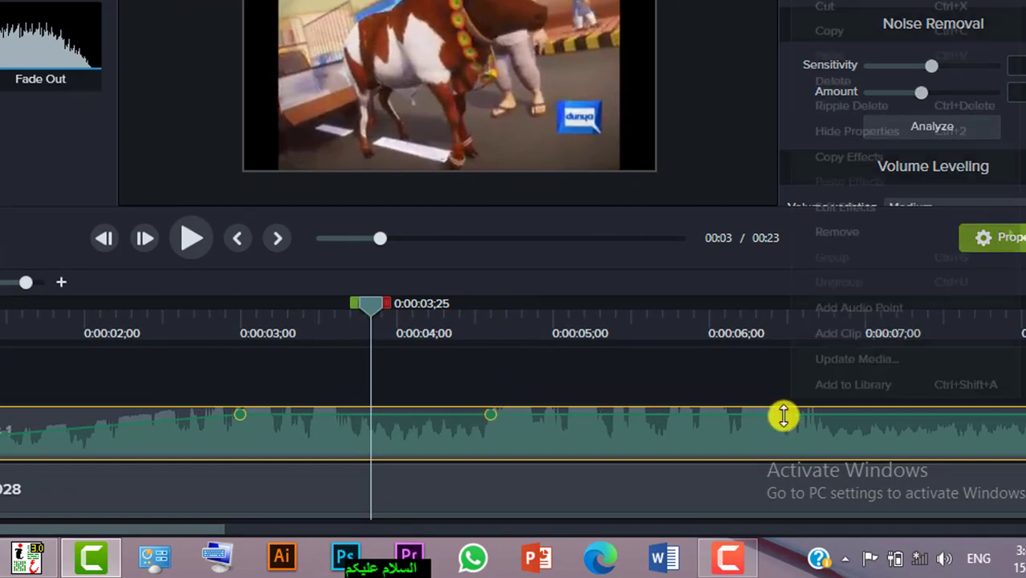
pyautogui.click(863, 307)
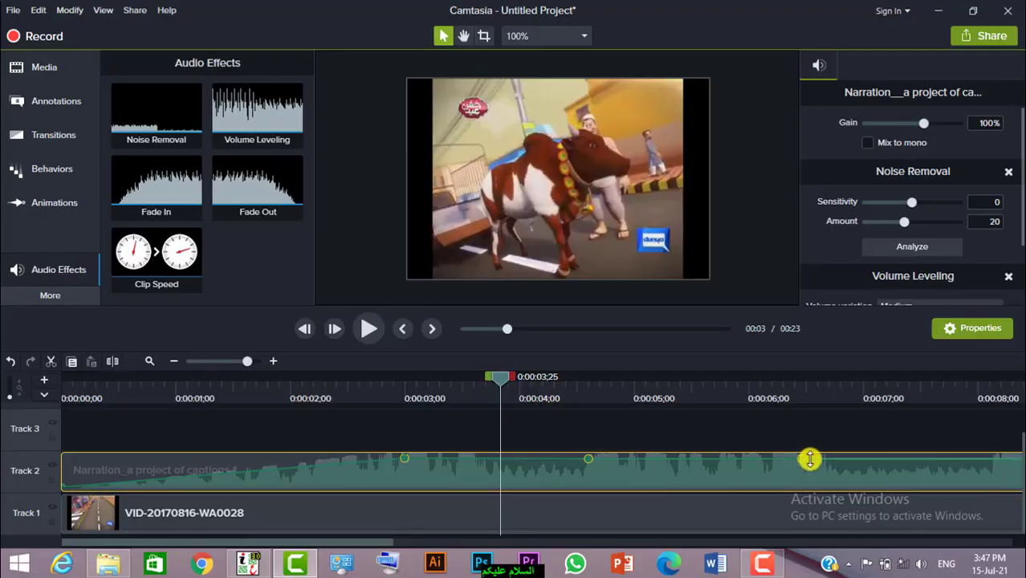
pyautogui.rightClick(810, 459)
pyautogui.click(862, 379)
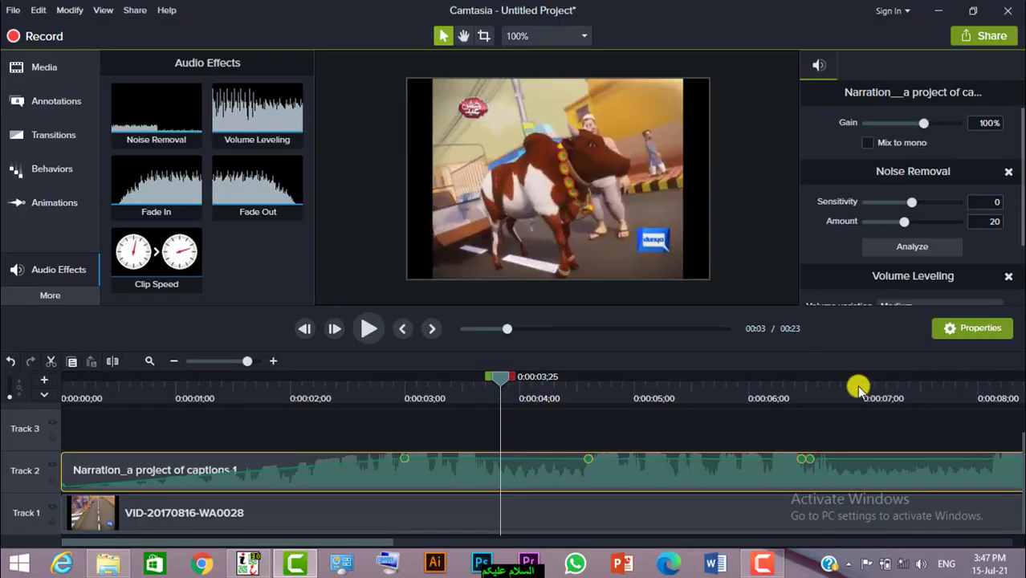
pyautogui.rightClick(579, 460)
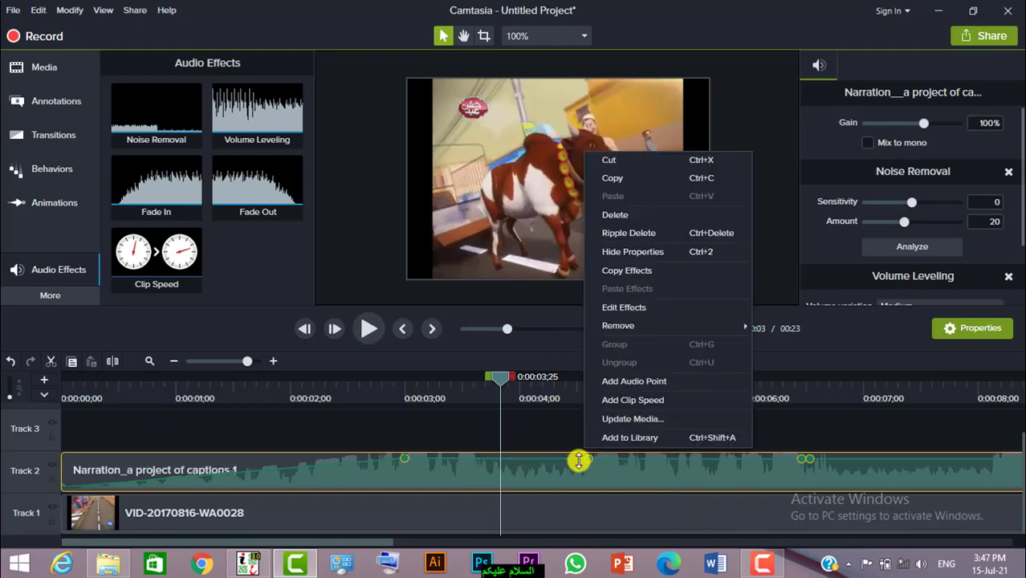
pyautogui.click(640, 382)
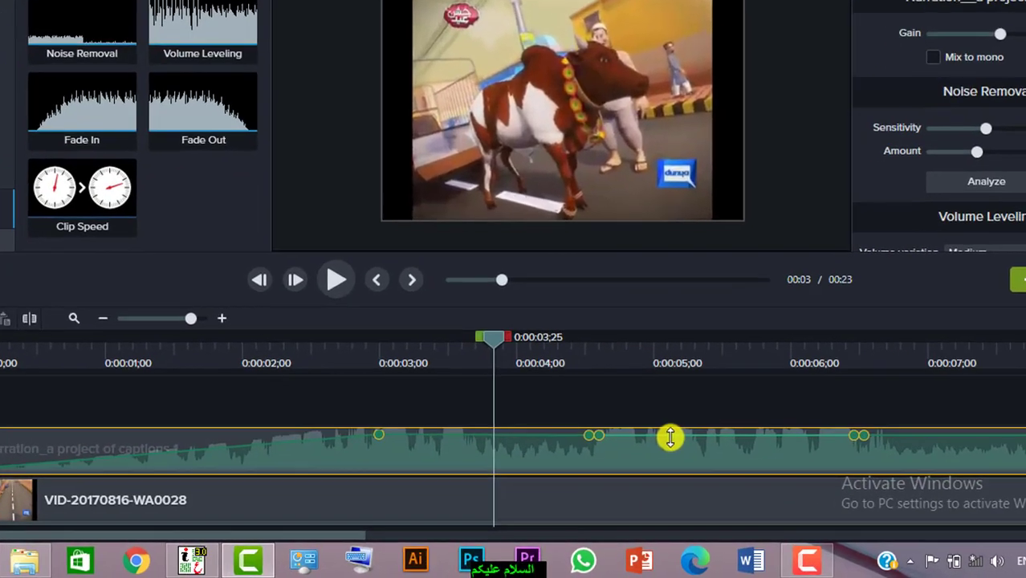
pyautogui.moveTo(647, 460); pyautogui.dragTo(648, 475)
pyautogui.moveTo(692, 435); pyautogui.dragTo(692, 439)
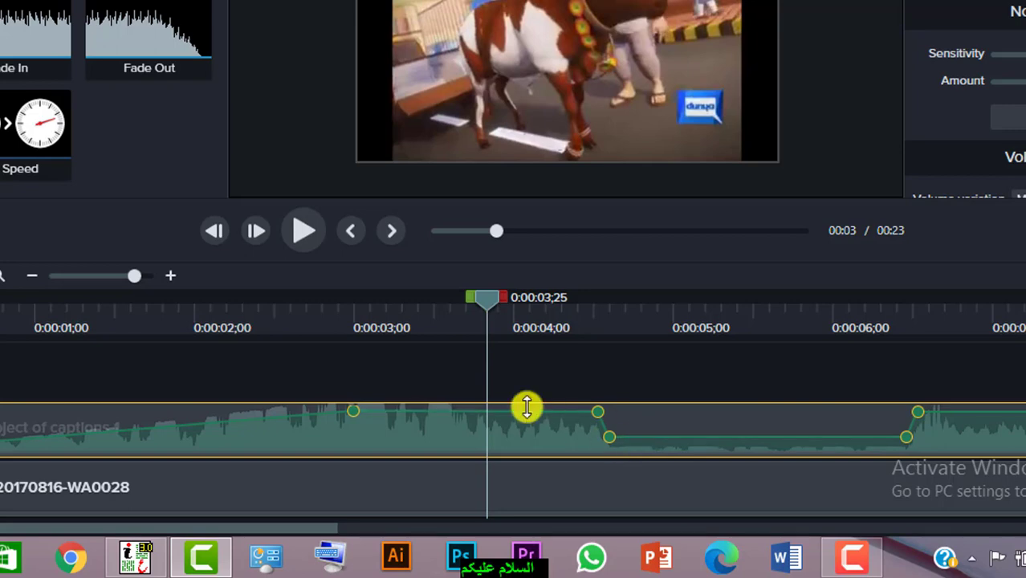
# - Play back the narration from 0:00:02;15 through the lowered-volume section
pyautogui.moveTo(488, 301); pyautogui.dragTo(440, 303)
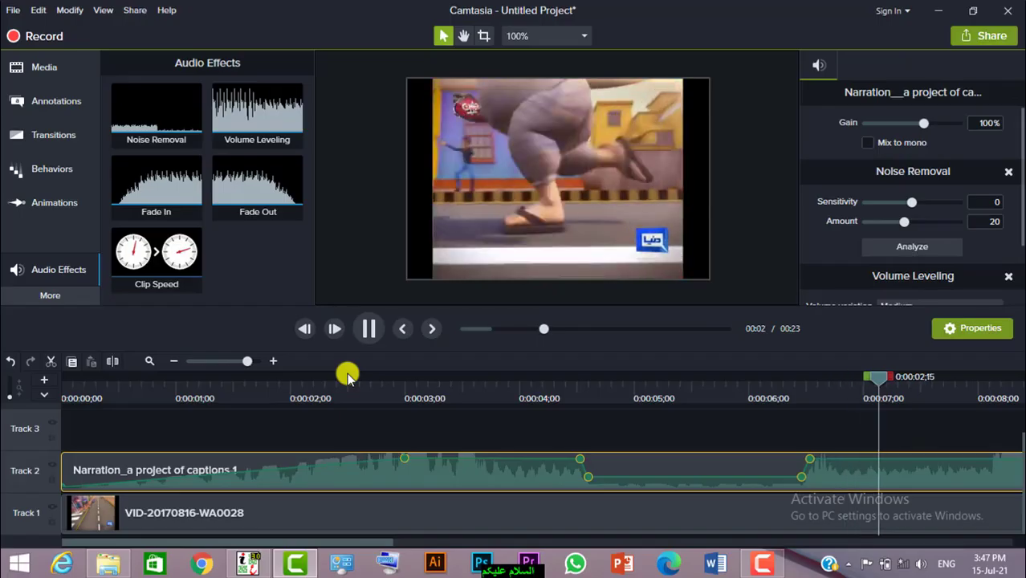
pyautogui.click(347, 374)
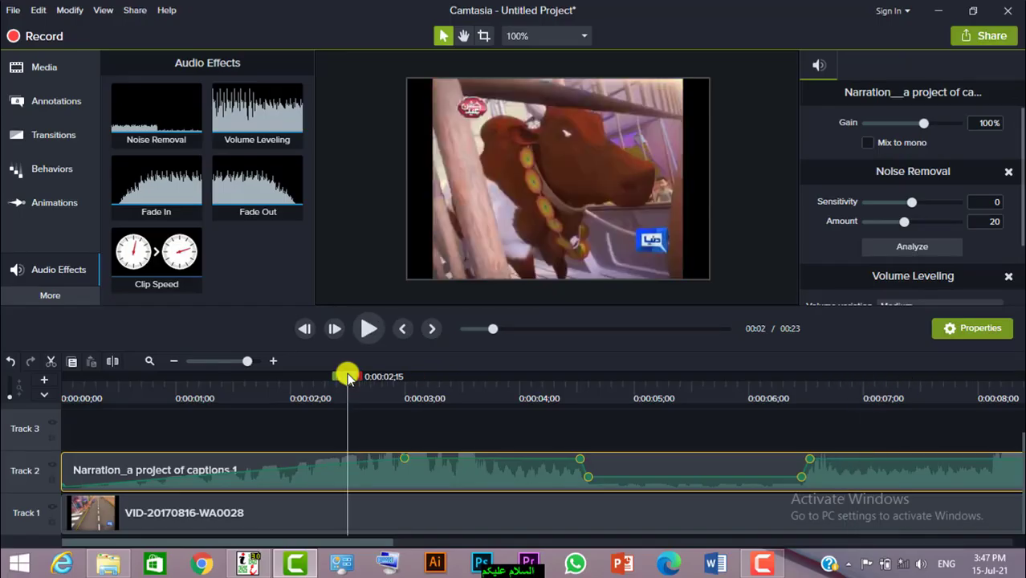
pyautogui.press('space')
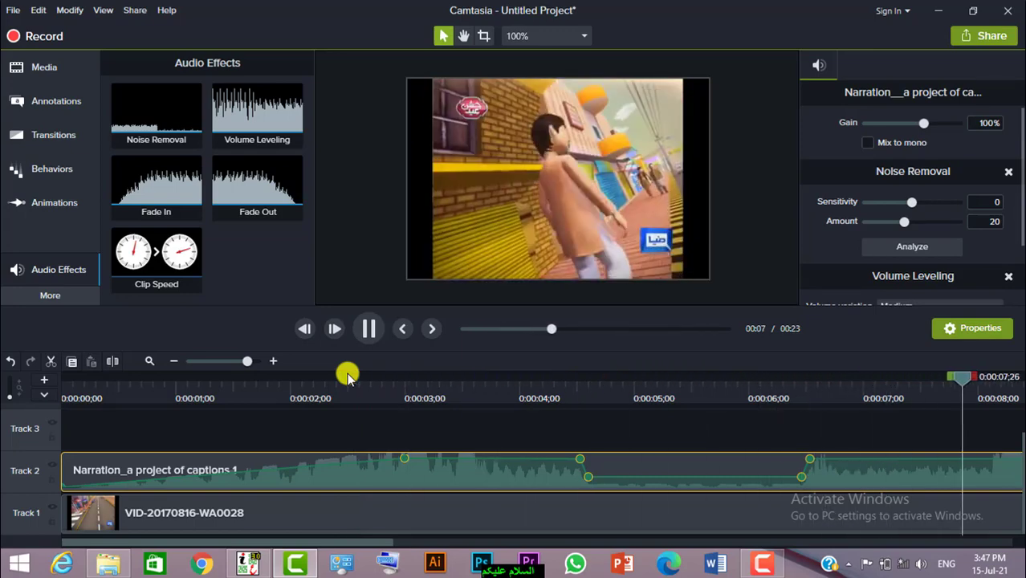
pyautogui.press('space')
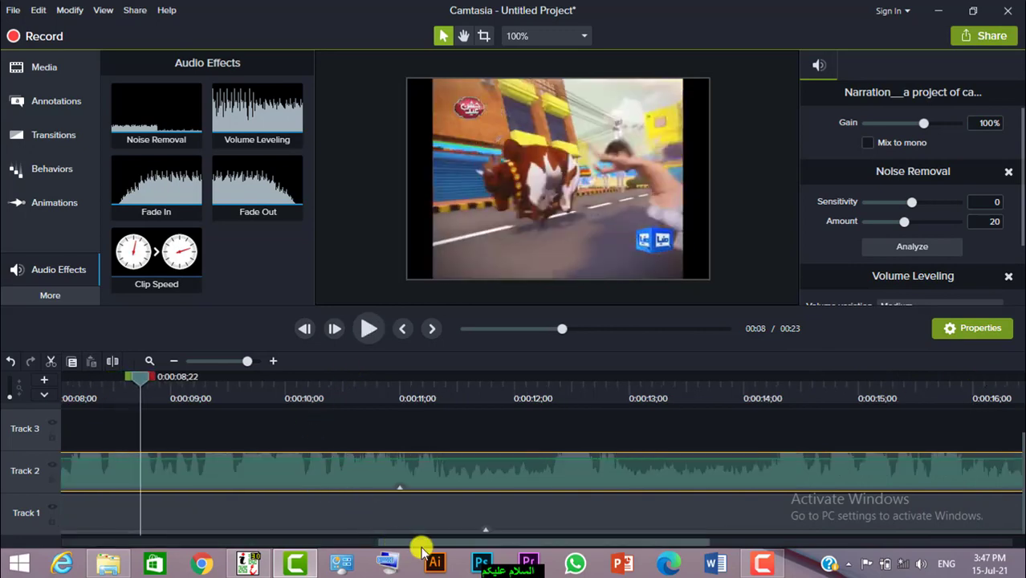
# - Delete the narration clip from Track 2
pyautogui.moveTo(423, 545); pyautogui.dragTo(308, 546)
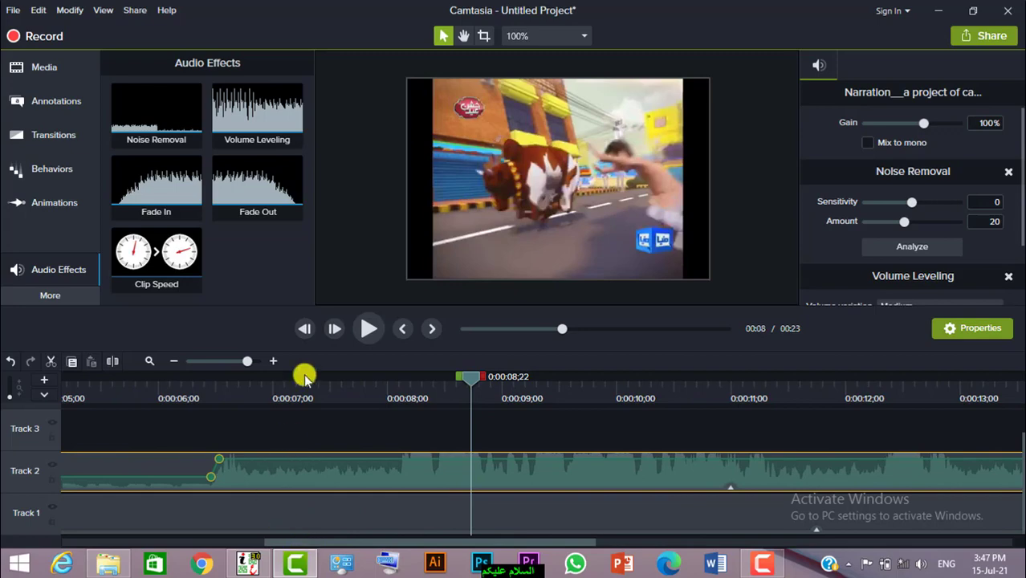
pyautogui.moveTo(155, 269); pyautogui.dragTo(241, 277)
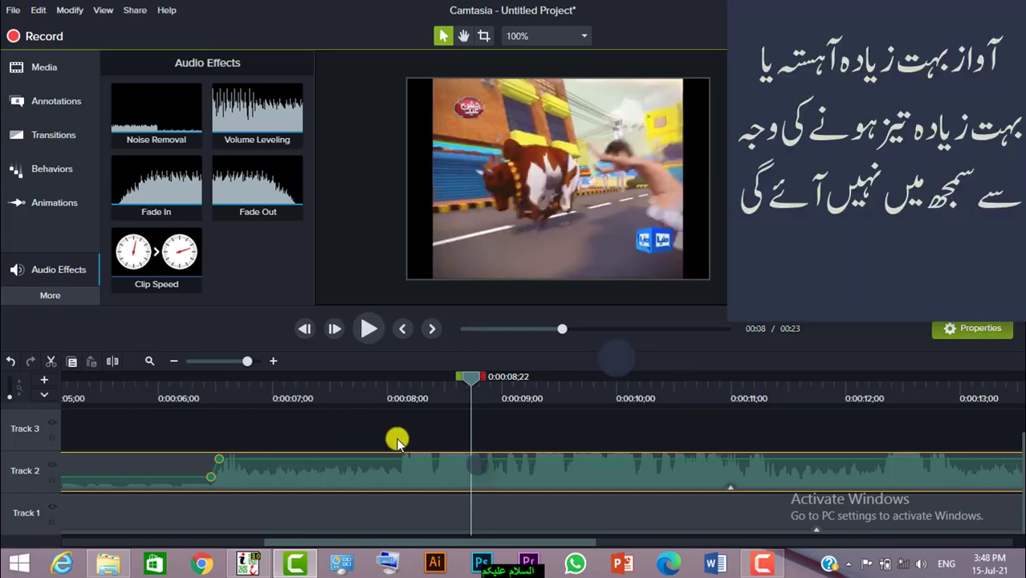
pyautogui.press('Delete')
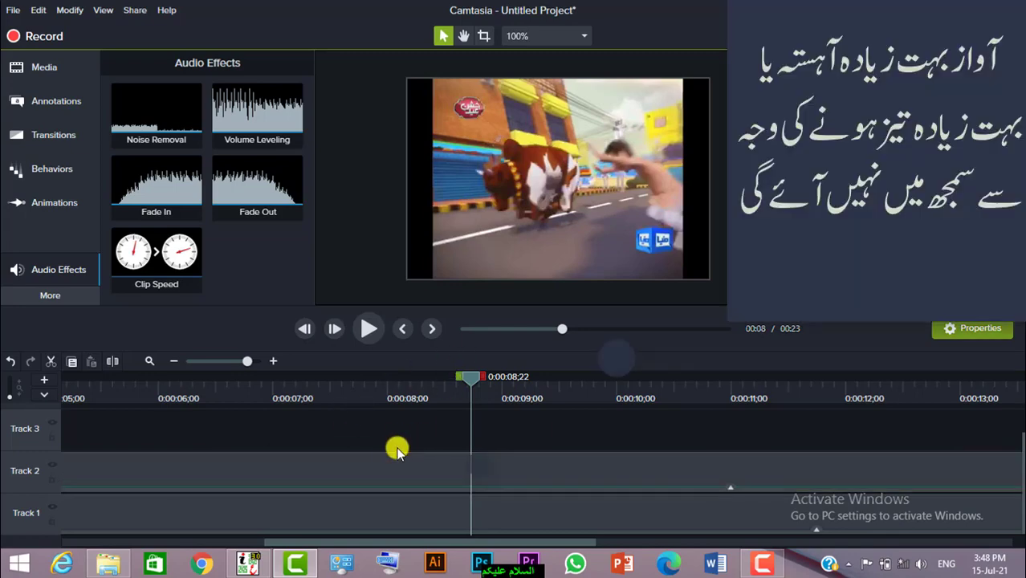
# - Apply the Clip Speed effect to the VID-20170816-WA0028 clip on Track 1
pyautogui.click(380, 509)
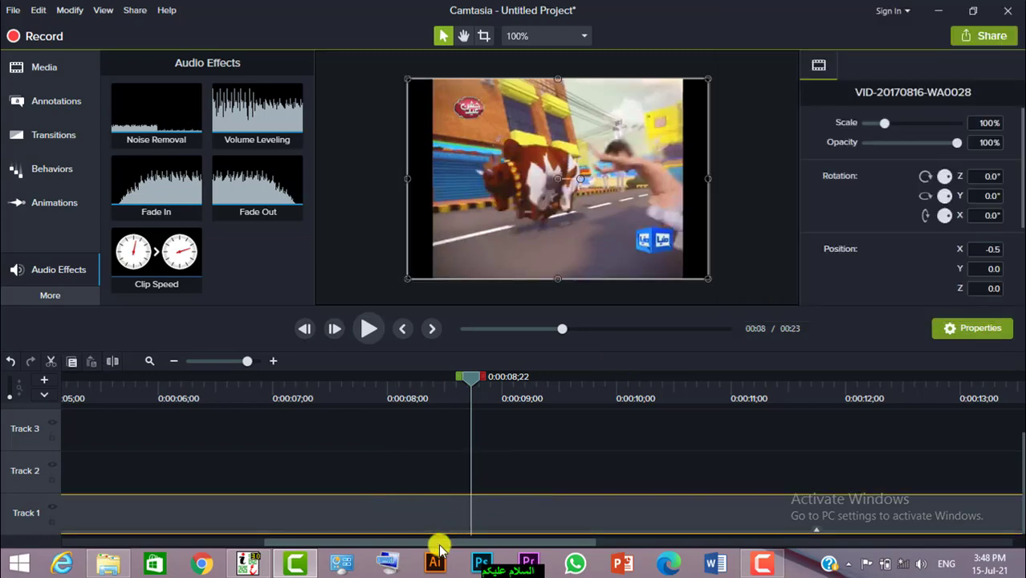
pyautogui.moveTo(385, 543); pyautogui.dragTo(100, 534)
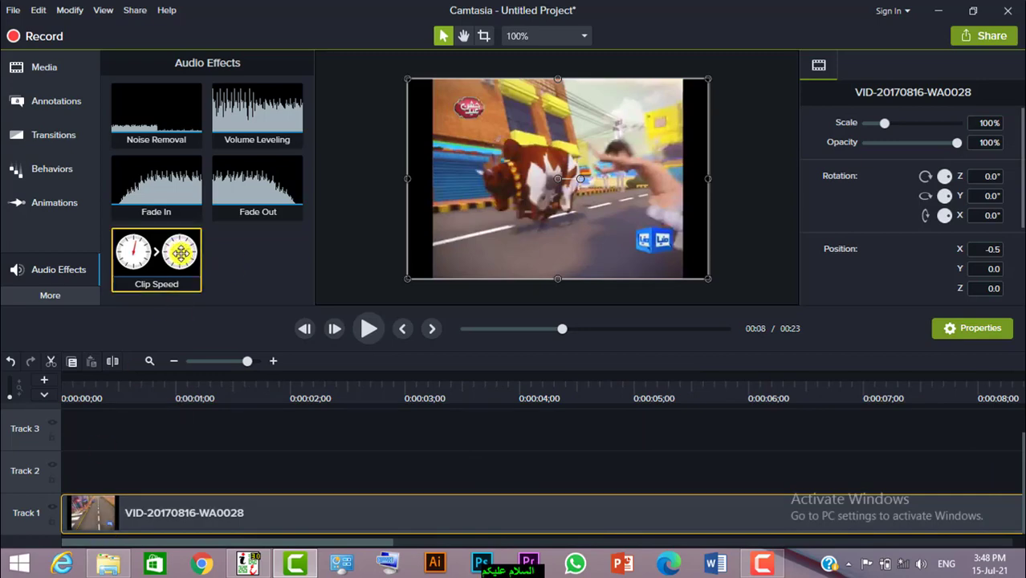
pyautogui.moveTo(177, 390); pyautogui.dragTo(497, 465)
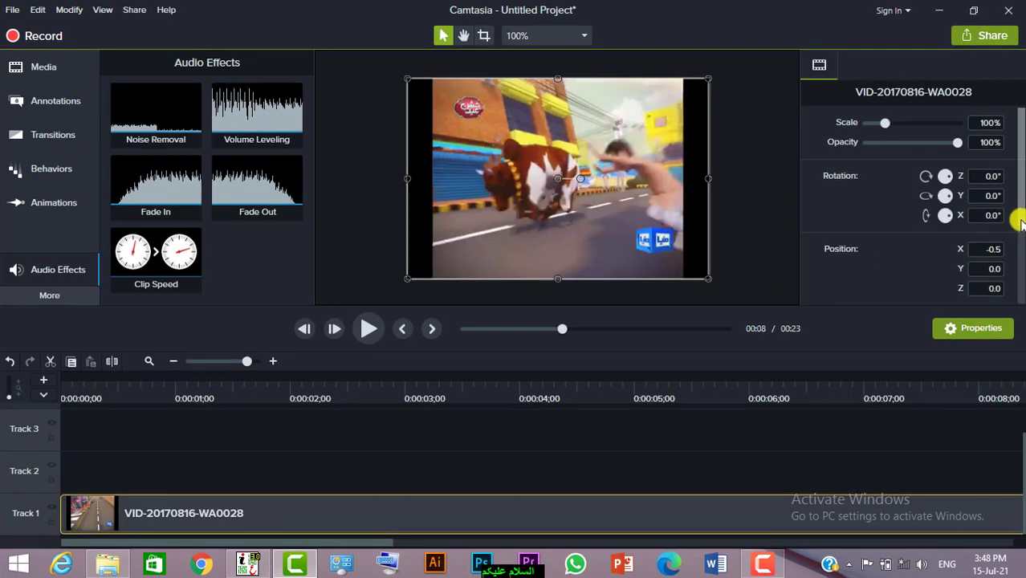
# - Set the video clip's Clip Speed duration to 50 seconds
pyautogui.moveTo(1019, 225); pyautogui.dragTo(1021, 278)
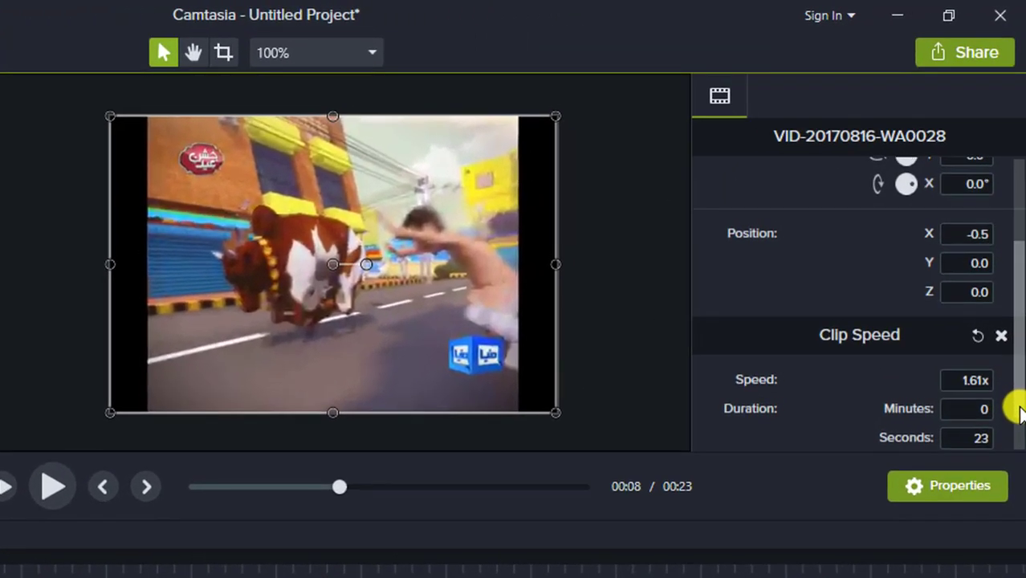
pyautogui.moveTo(1017, 411); pyautogui.dragTo(1017, 435)
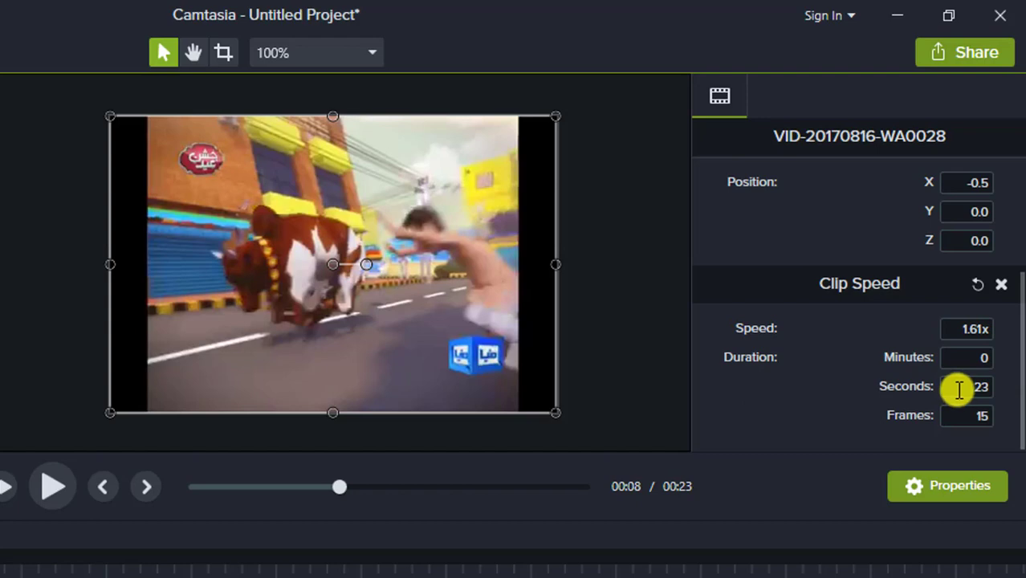
pyautogui.click(972, 389)
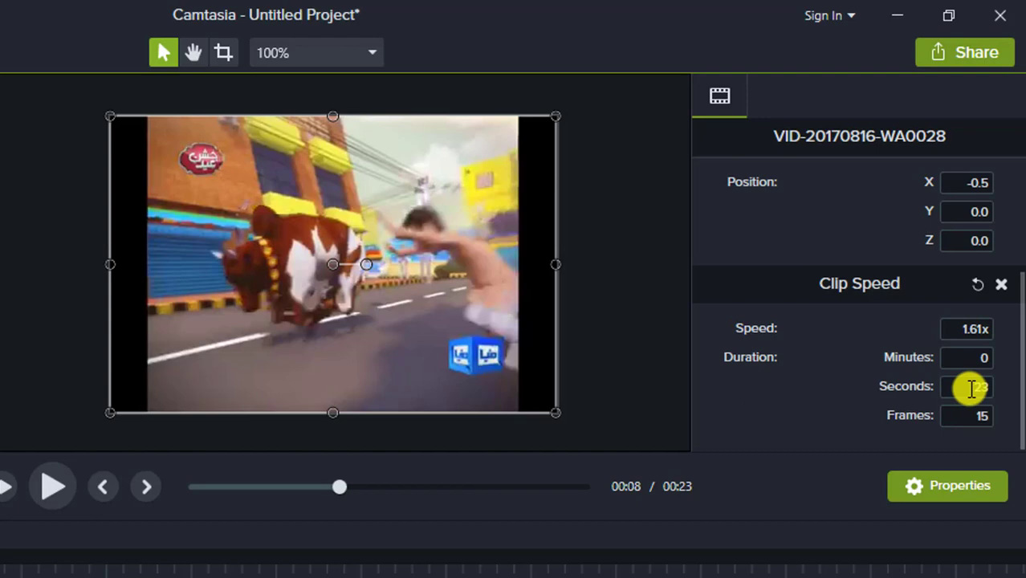
pyautogui.moveTo(971, 389); pyautogui.dragTo(1005, 396)
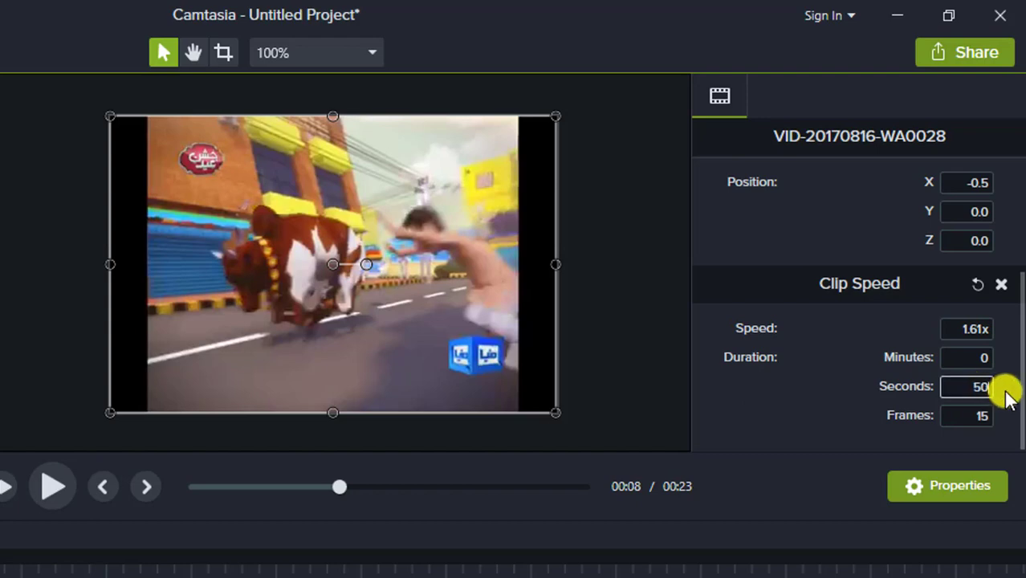
pyautogui.press('Return')
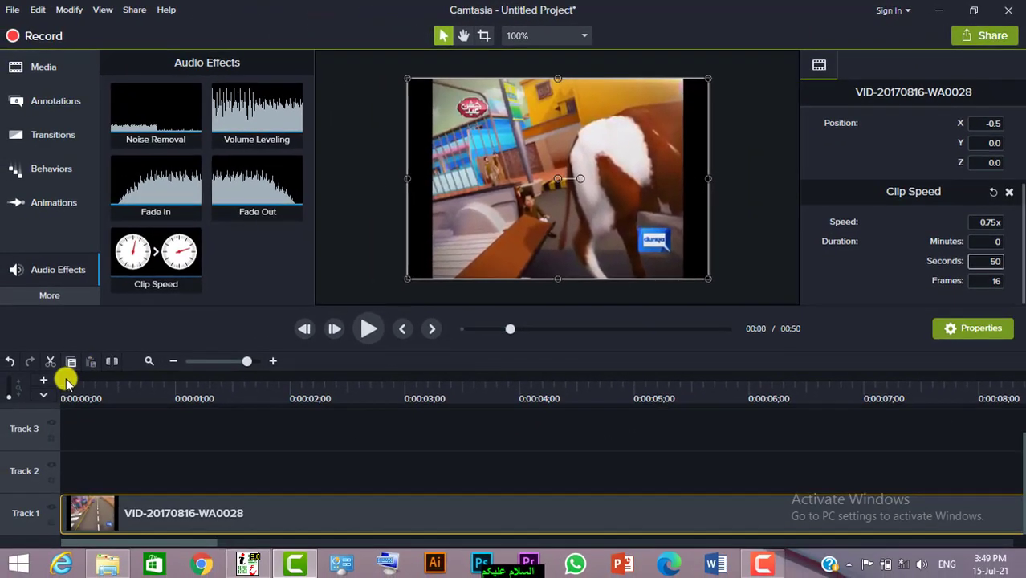
# - Play back the slowed video clip's opening seconds from 0:00:00;00
pyautogui.click(67, 380)
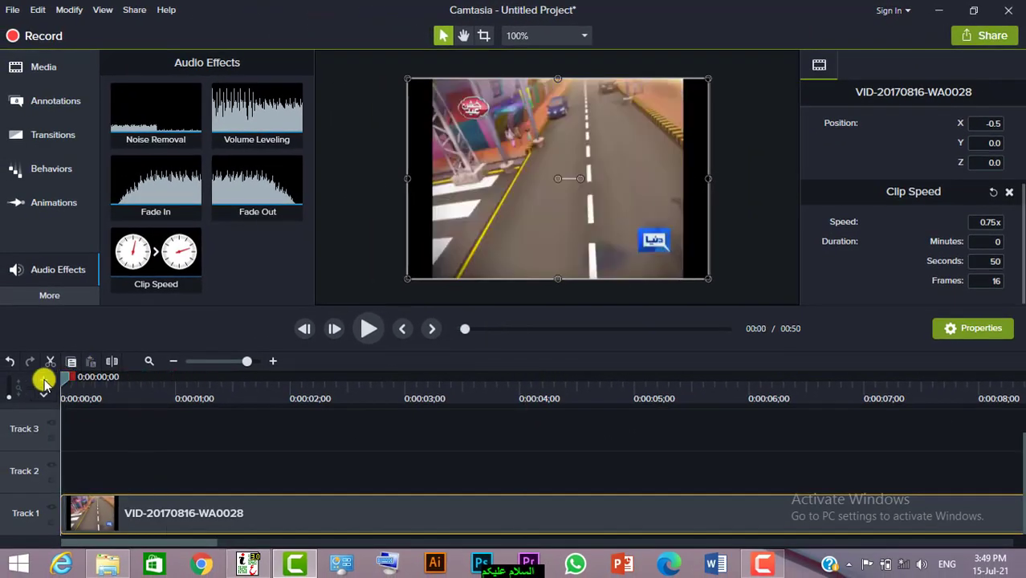
pyautogui.press('space')
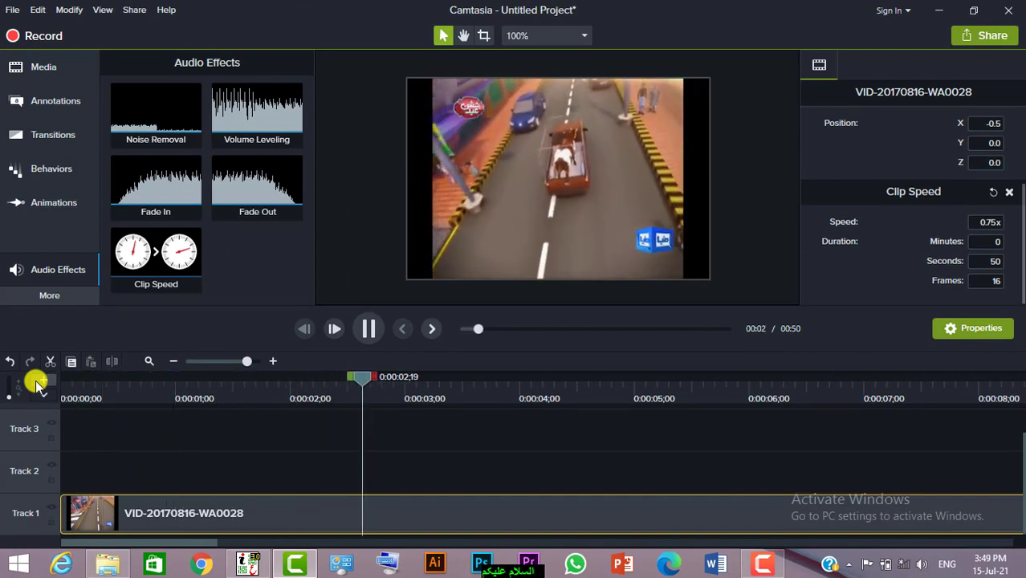
pyautogui.press('space')
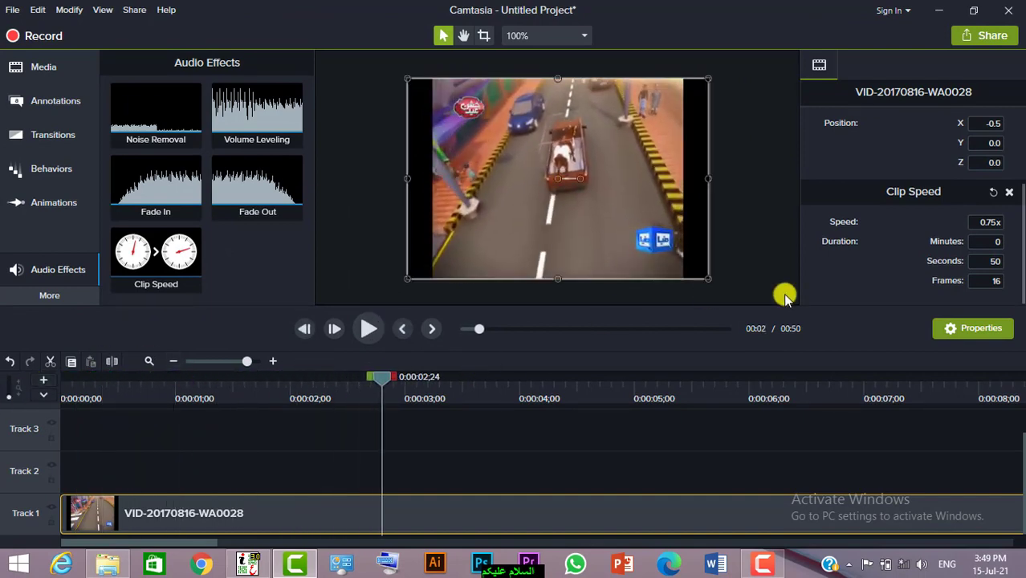
# - Set the seconds of the video clip's Clip Speed duration to 10
pyautogui.click(988, 261)
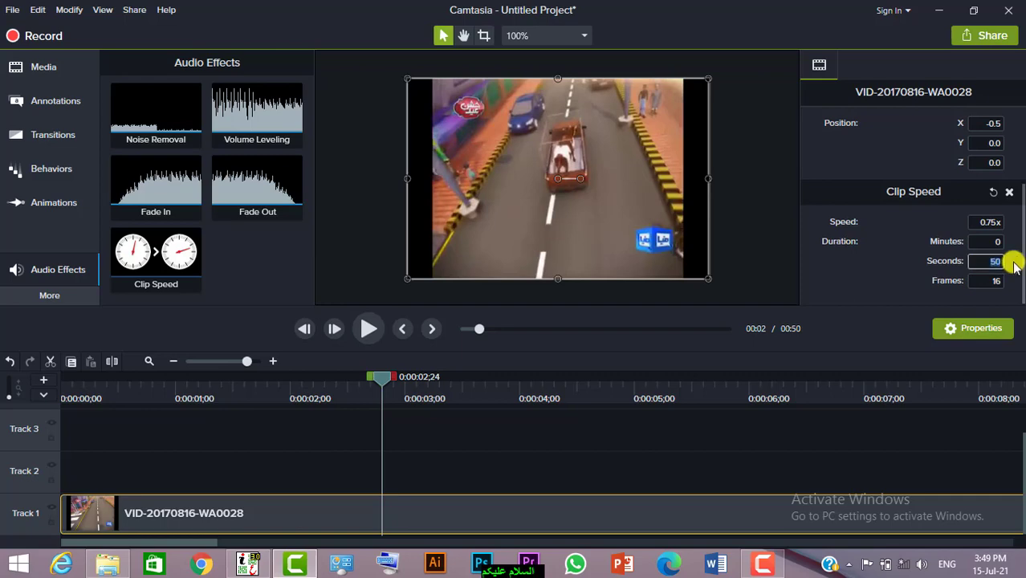
pyautogui.write('10')
pyautogui.press('Return')
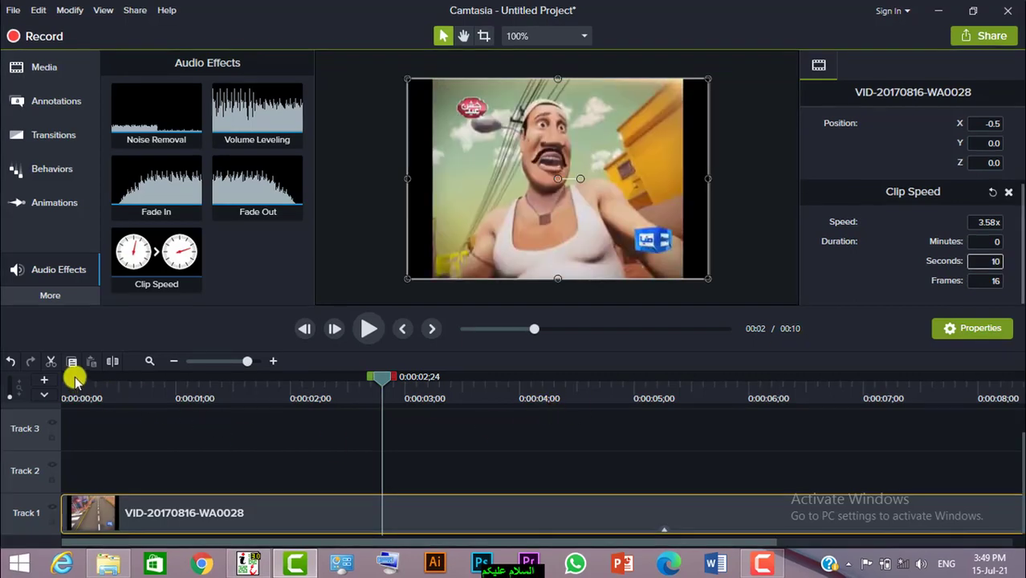
# - Play back the sped-up video clip's opening from the start of the timeline
pyautogui.moveTo(75, 376); pyautogui.dragTo(36, 378)
pyautogui.press('space')
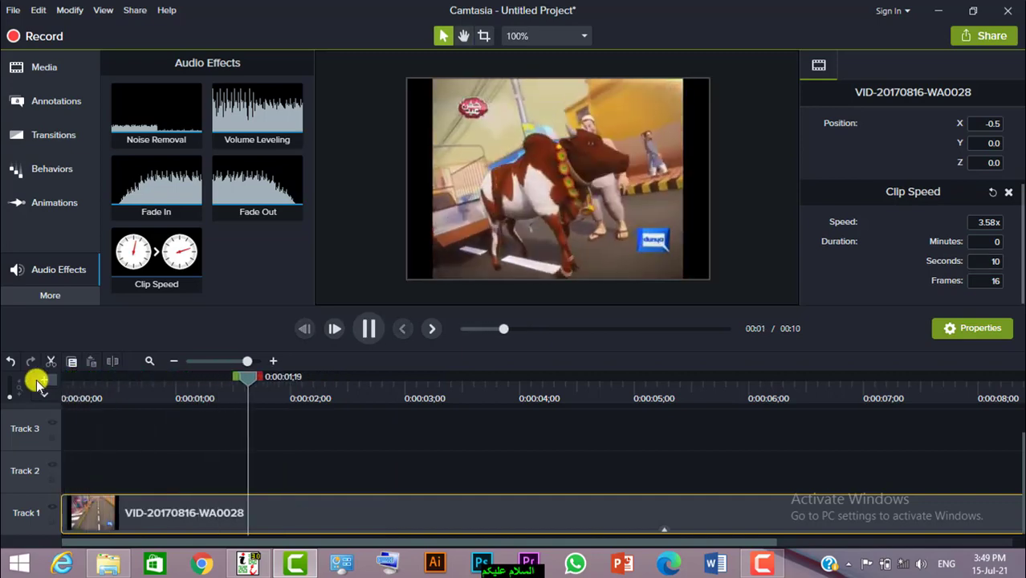
pyautogui.press('space')
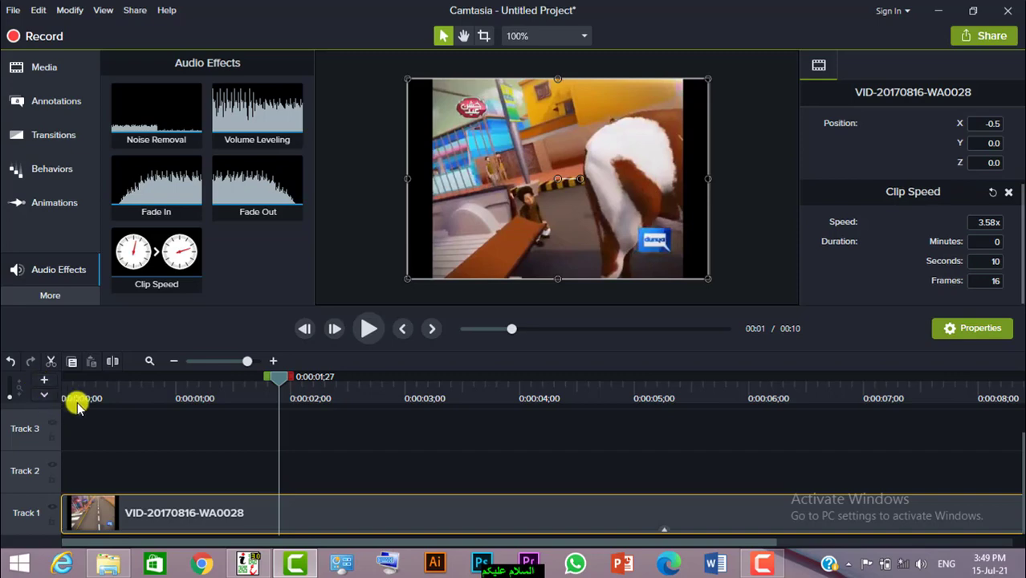